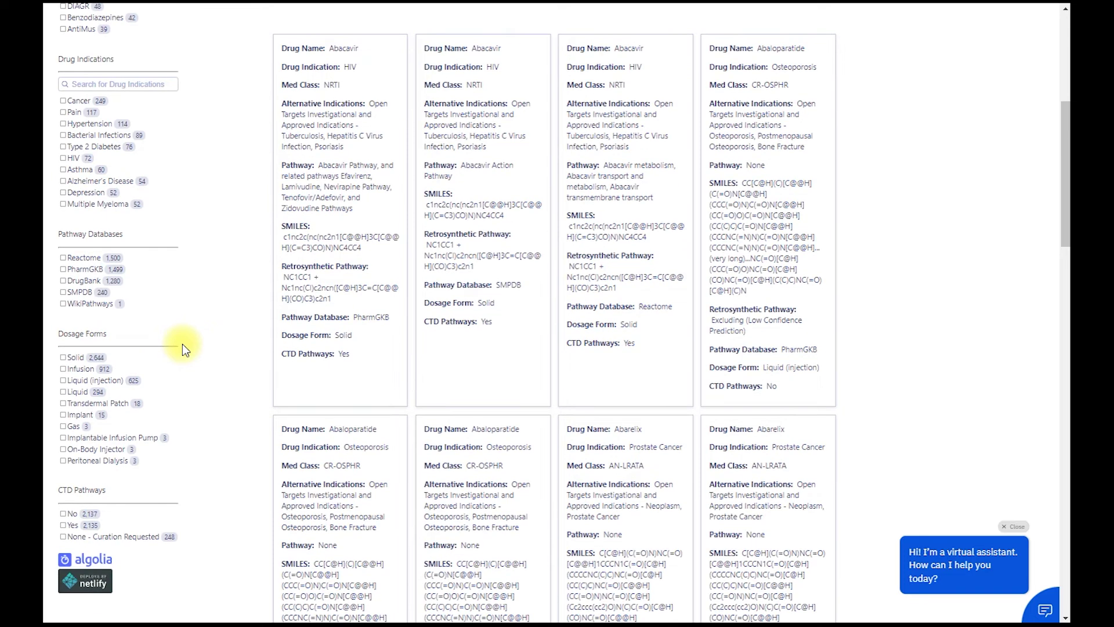
# Browse the drug records down to the page footer and look over the tweets on the Retrosynthesis AI Twitter profile.
pyautogui.scroll(-4, 182, 347)
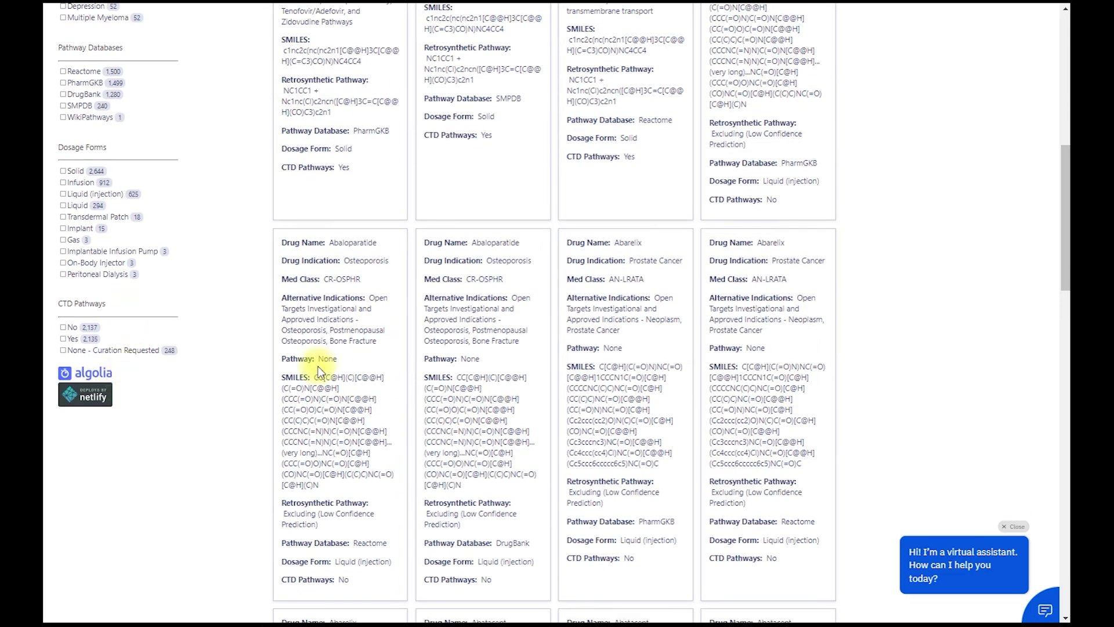
pyautogui.moveTo(1068, 247); pyautogui.dragTo(1067, 568)
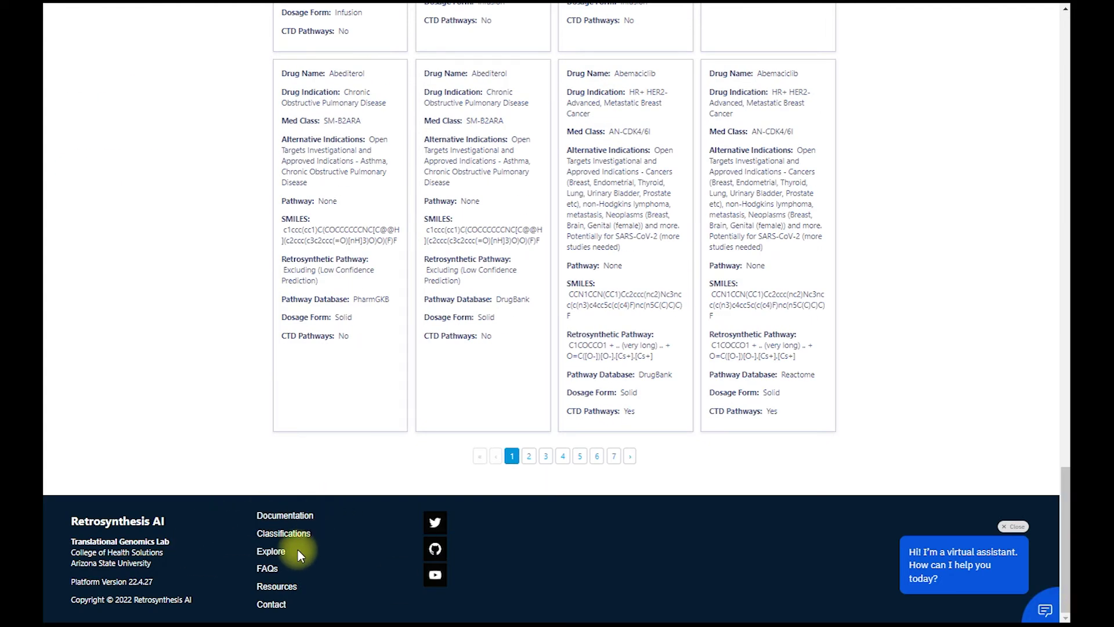
pyautogui.click(44, 69)
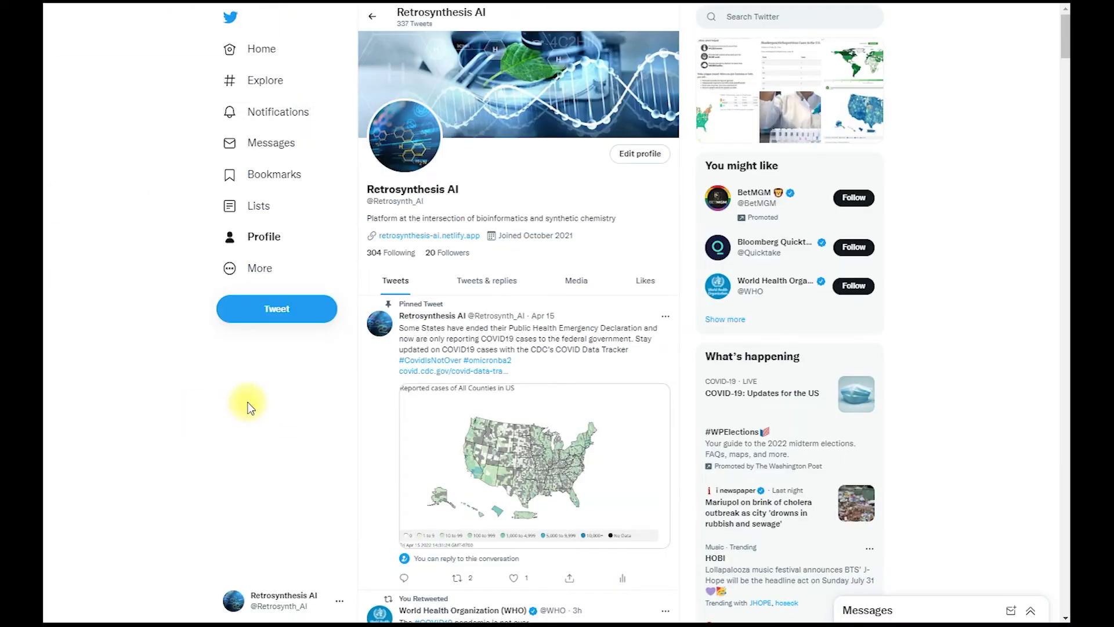
pyautogui.scroll(-3, 244, 405)
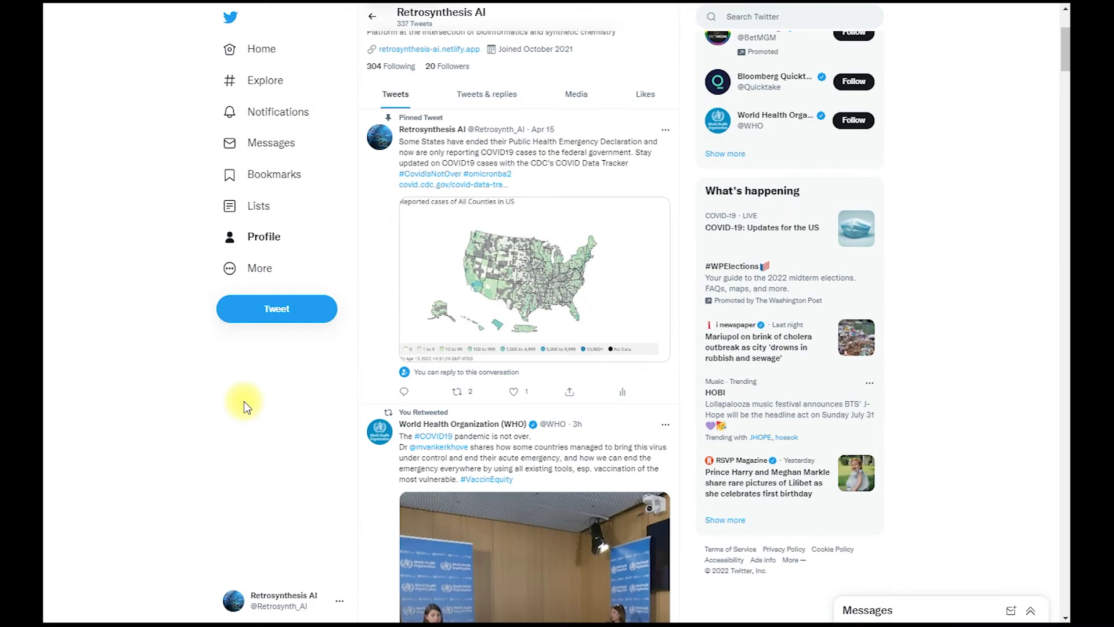
pyautogui.scroll(-2, 103, 169)
pyautogui.scroll(8, 102, 168)
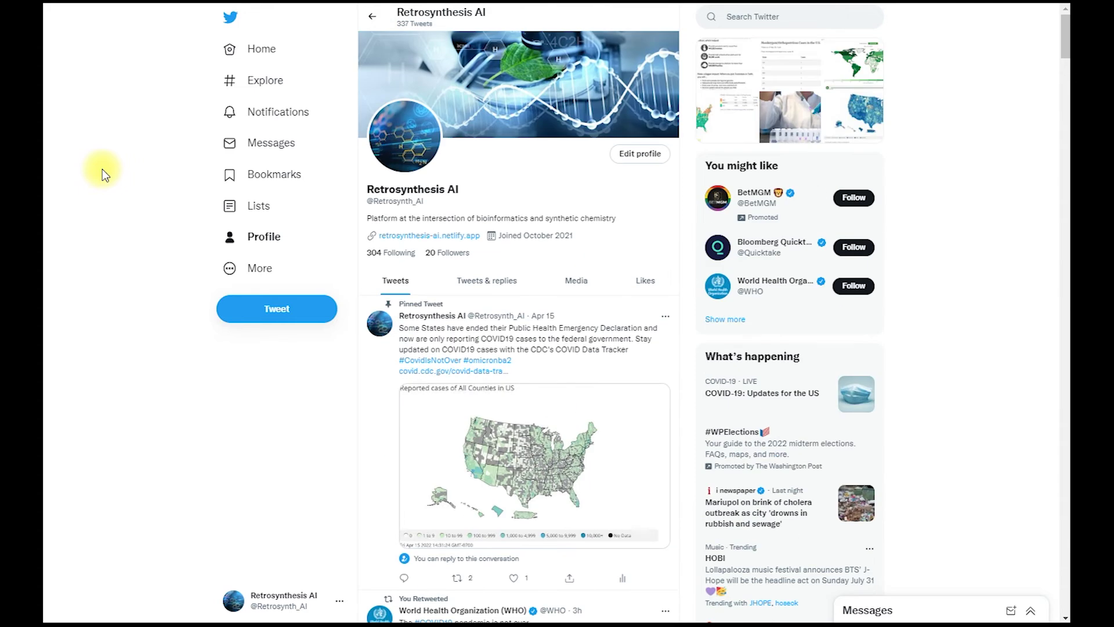
# Open the FDA_DrugBank_Multi-Molecule.ipynb notebook in the Explore repository of the RetrosynthesisAI GitHub profile.
pyautogui.moveTo(46, 112)
pyautogui.click(93, 116)
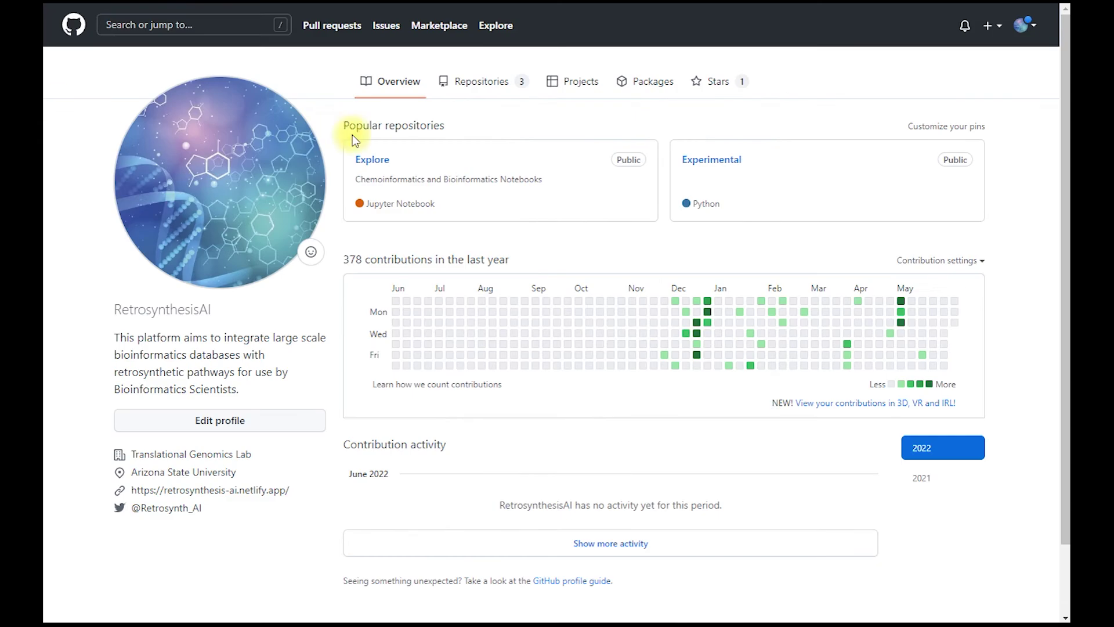
pyautogui.click(371, 160)
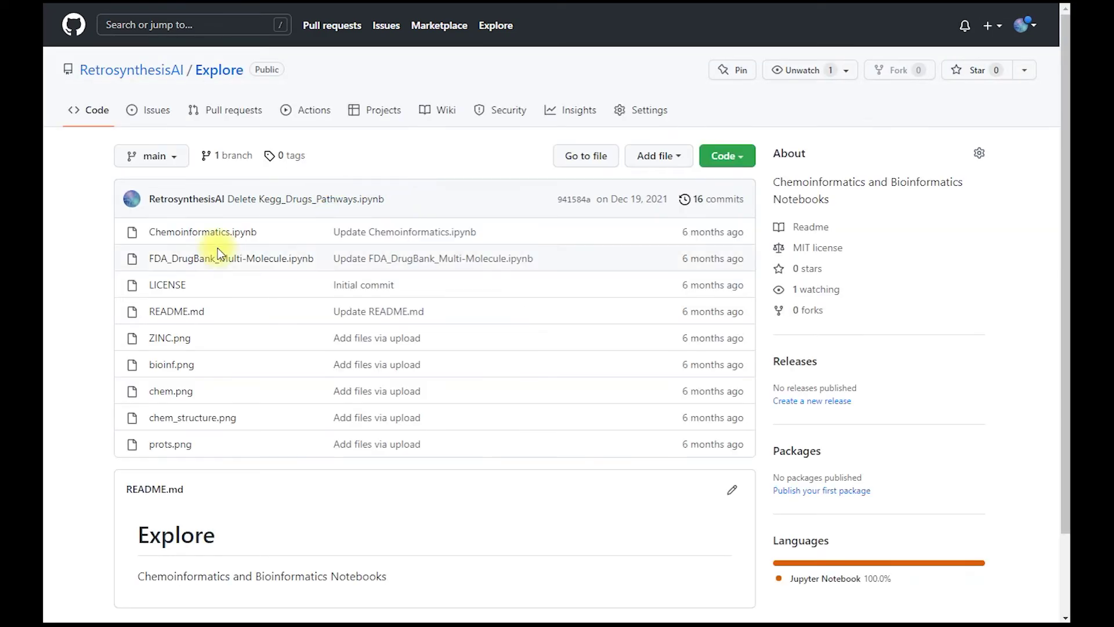
pyautogui.click(185, 257)
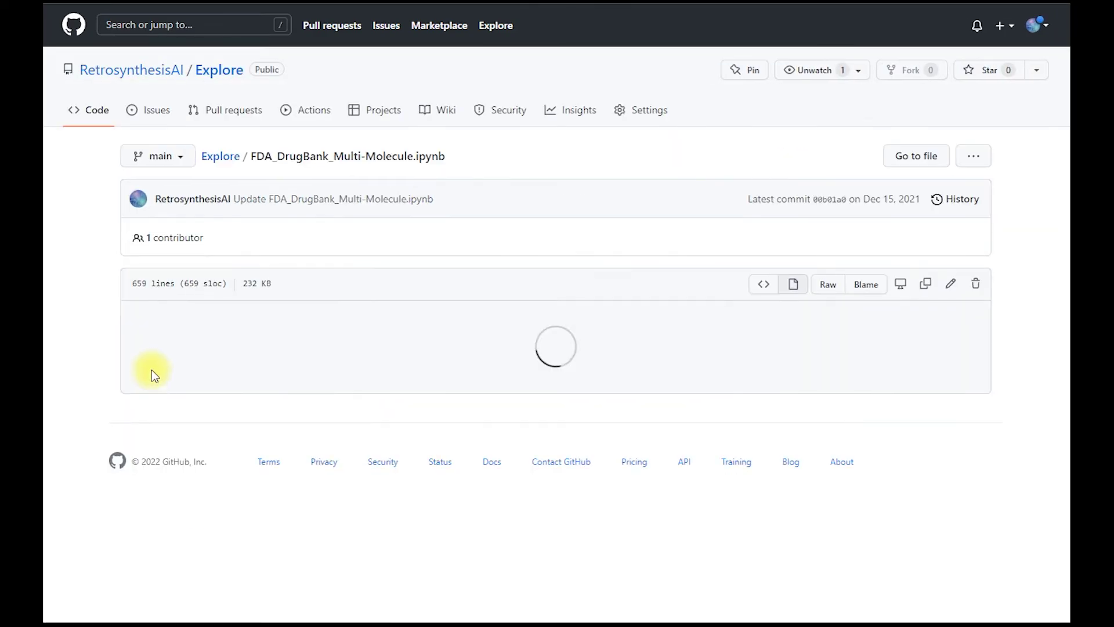
# View the Retrosynthesis AI YouTube channel and return to the platform's drug search page.
pyautogui.middleClick(153, 357)
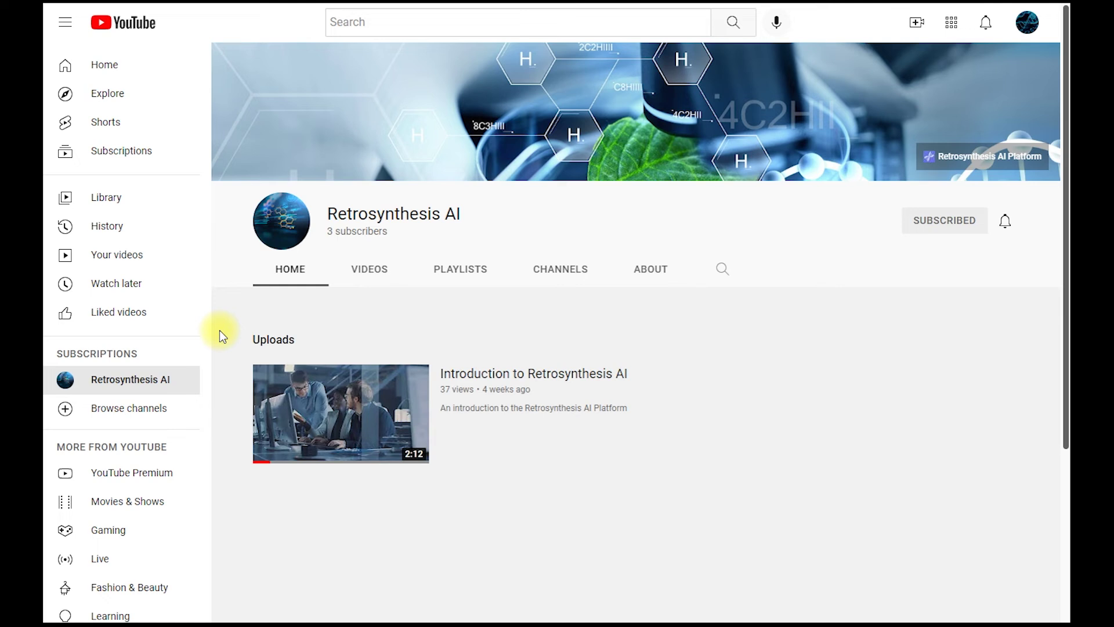
pyautogui.moveTo(45, 139)
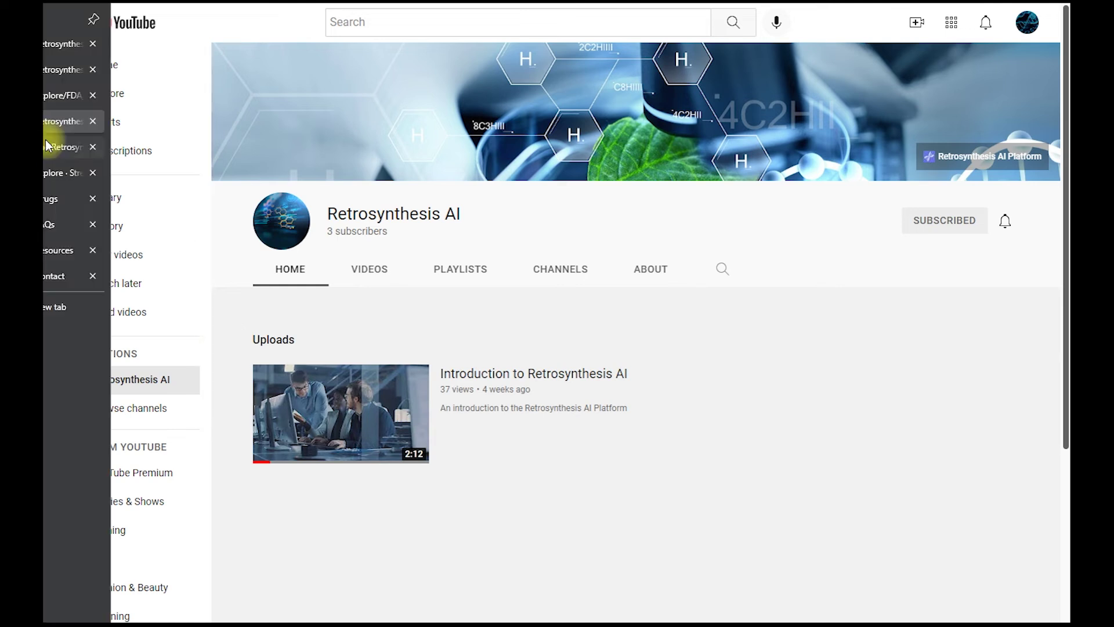
pyautogui.click(44, 44)
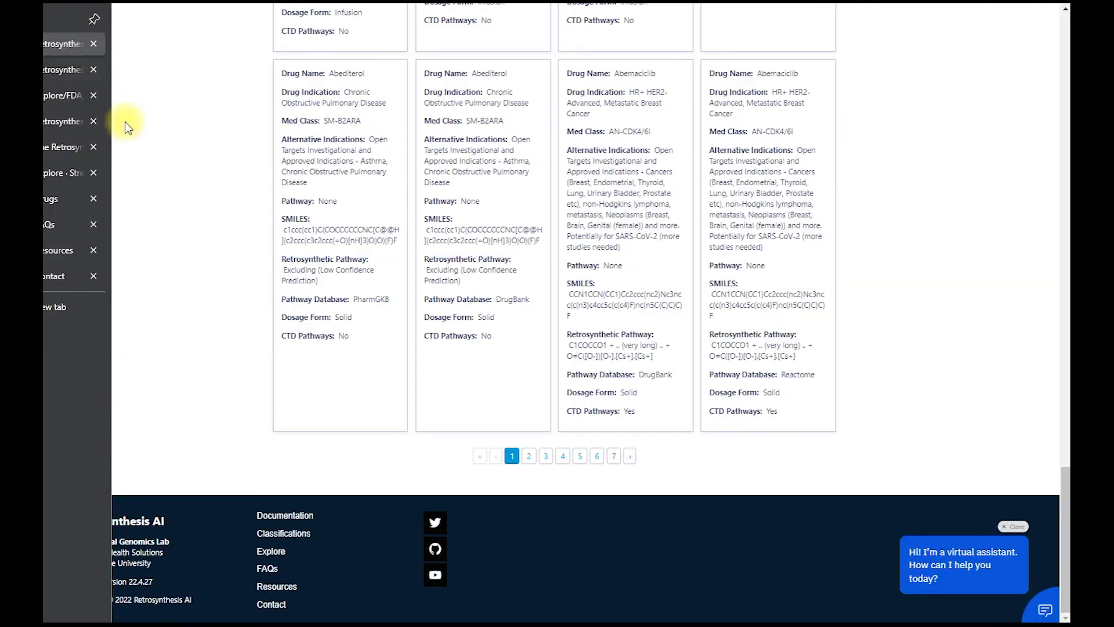
# Search the platform's drug records for Cancer.
pyautogui.moveTo(1065, 477); pyautogui.dragTo(1065, 23)
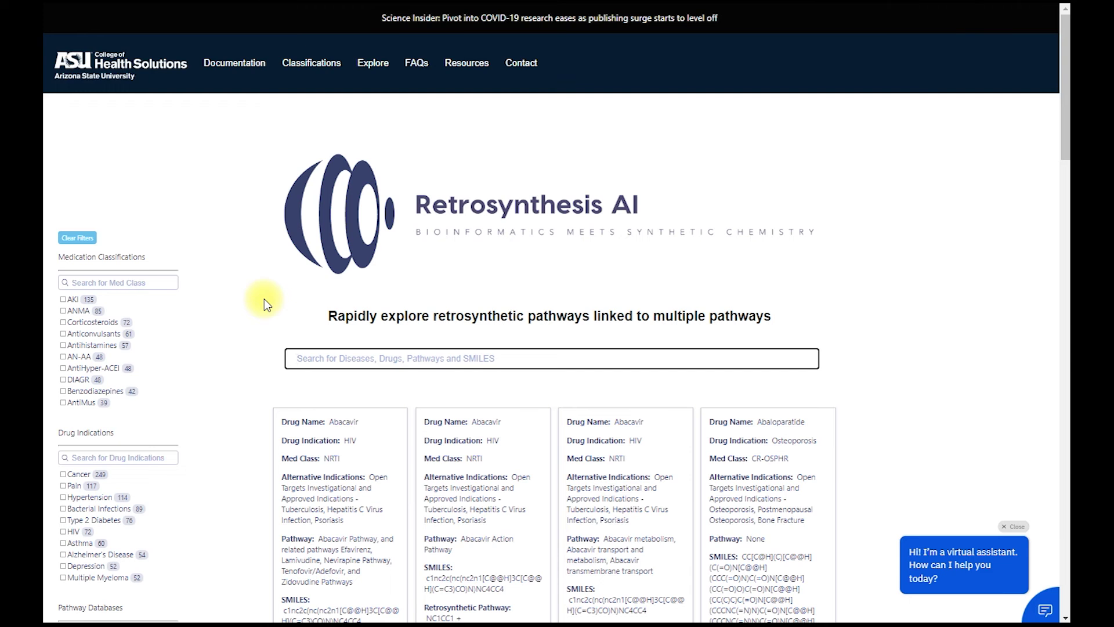
pyautogui.write('C')
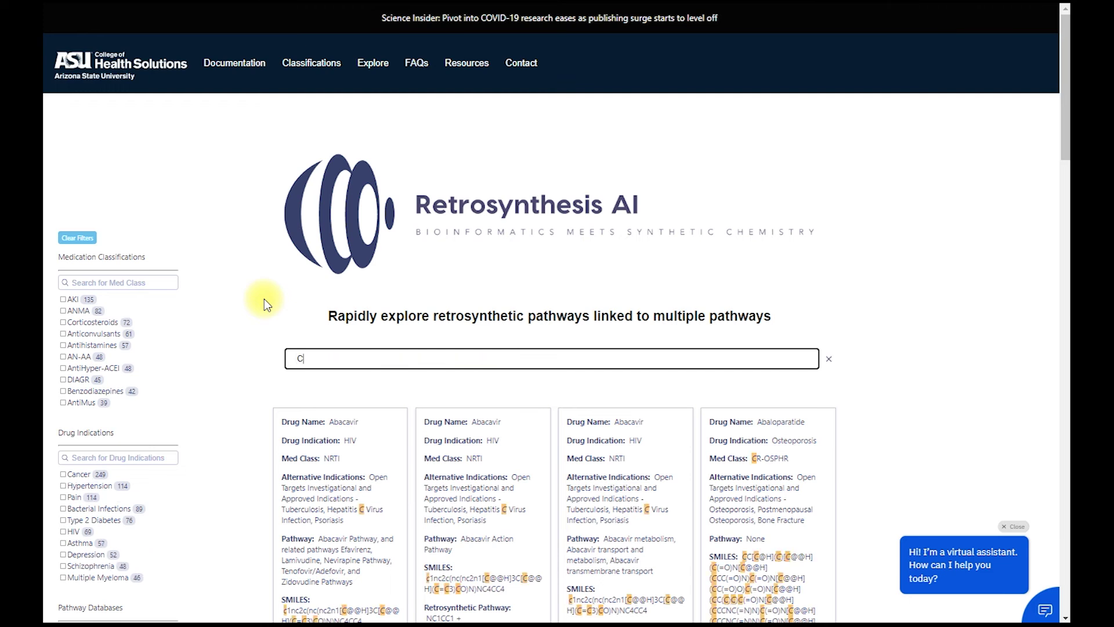
pyautogui.write('ance')
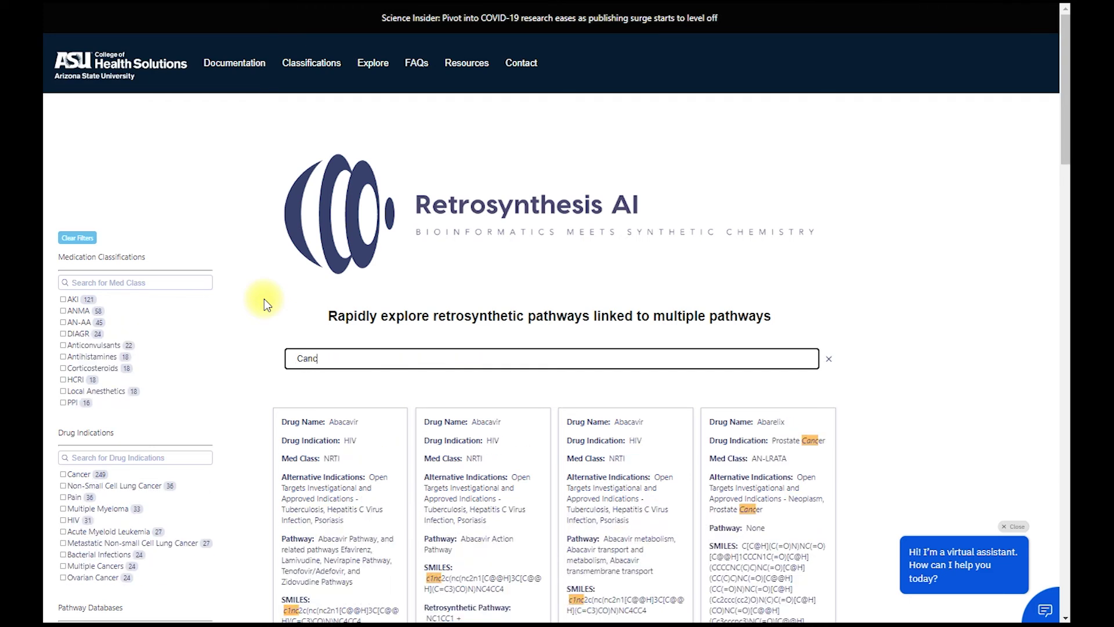
pyautogui.write('r')
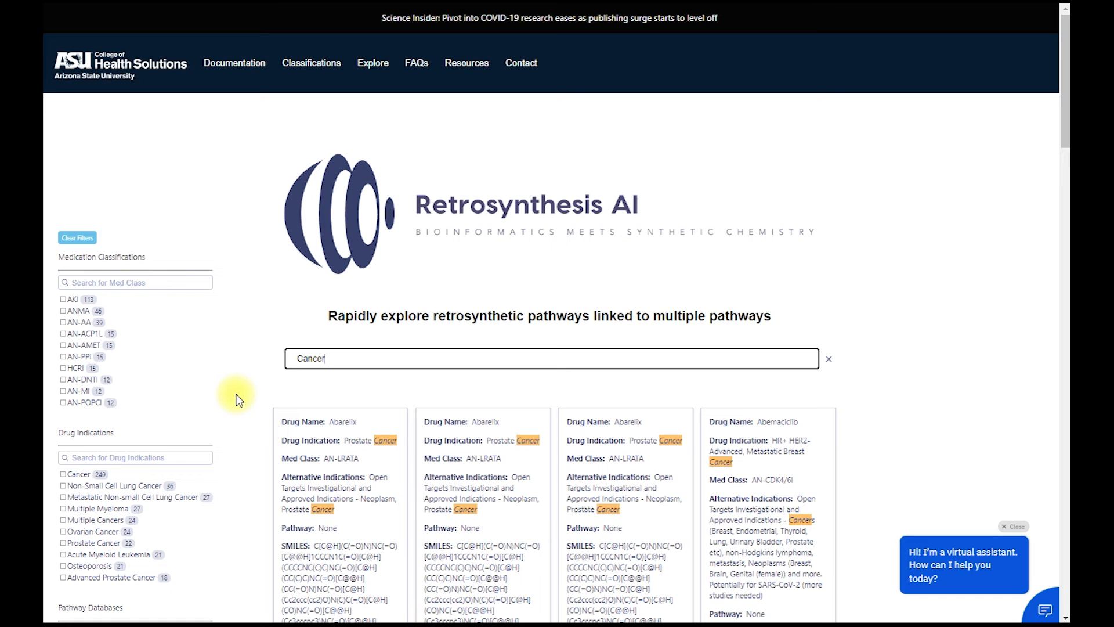
# Filter the Cancer results by the Reactome pathway database and the Transdermal Patch dosage form.
pyautogui.scroll(-3, 236, 395)
pyautogui.scroll(-2, 235, 395)
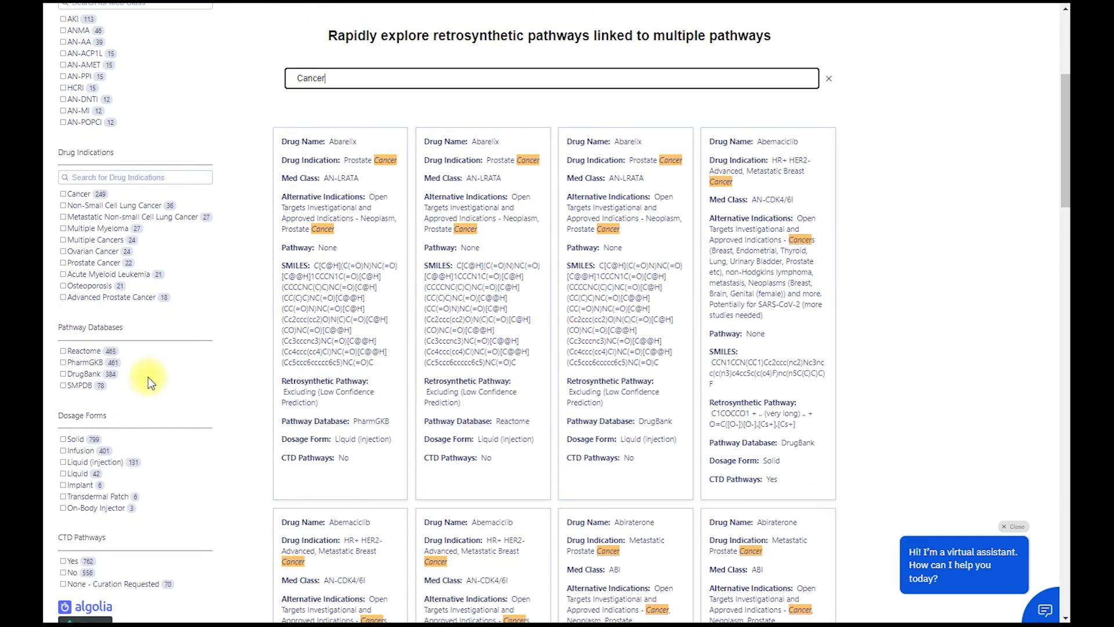
pyautogui.click(63, 350)
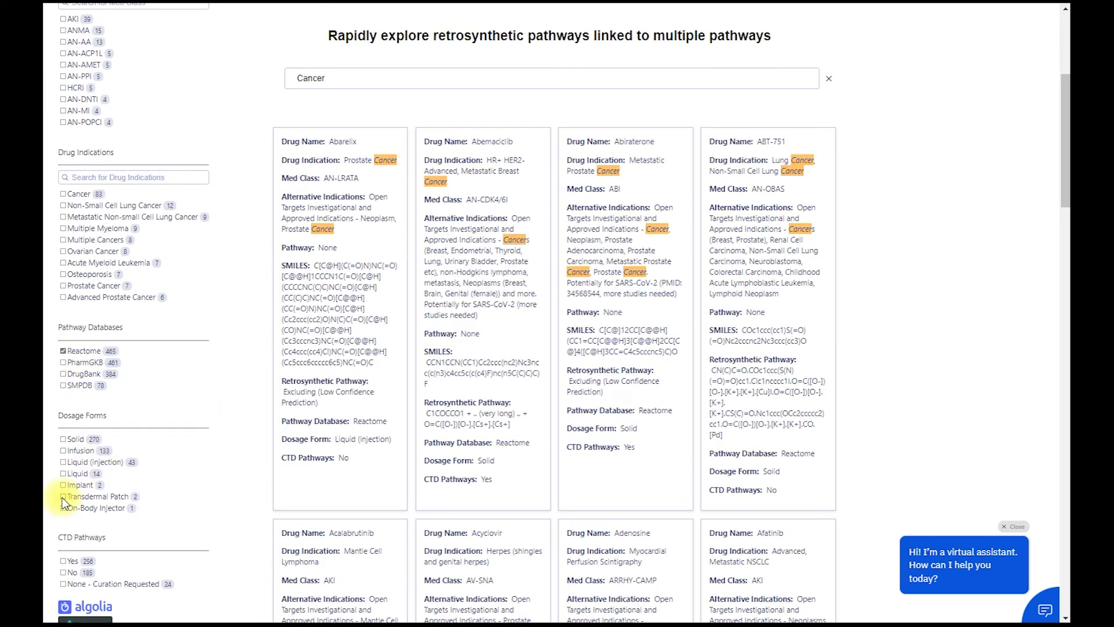
pyautogui.click(62, 497)
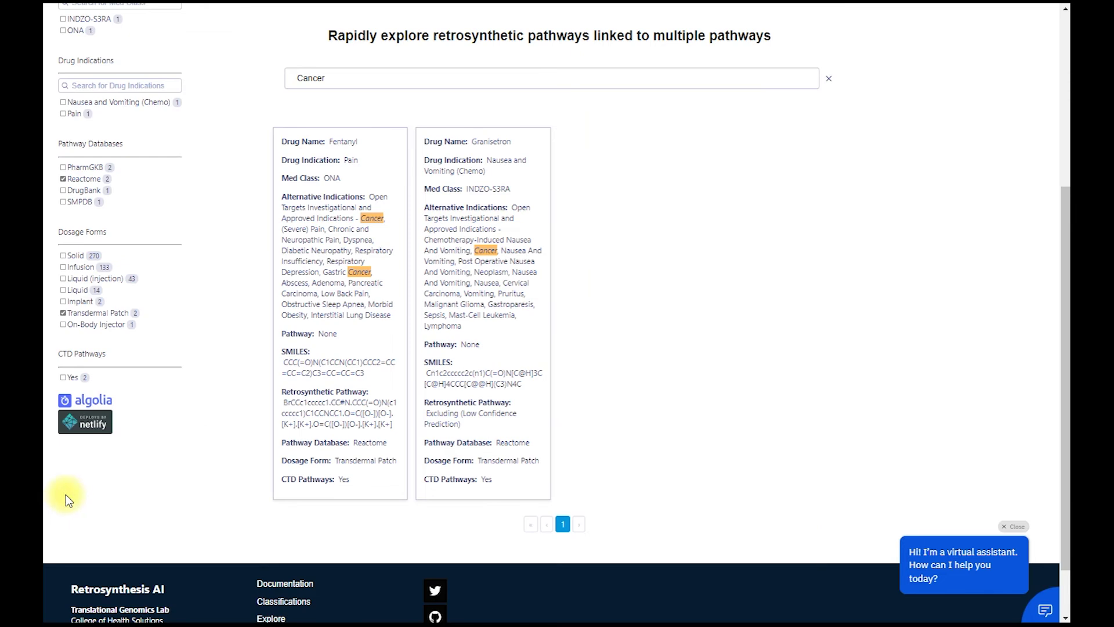
# Search for Ebola instead, replace the Transdermal Patch dosage filter with Infusion, and review the matching drug records.
pyautogui.scroll(2, 221, 366)
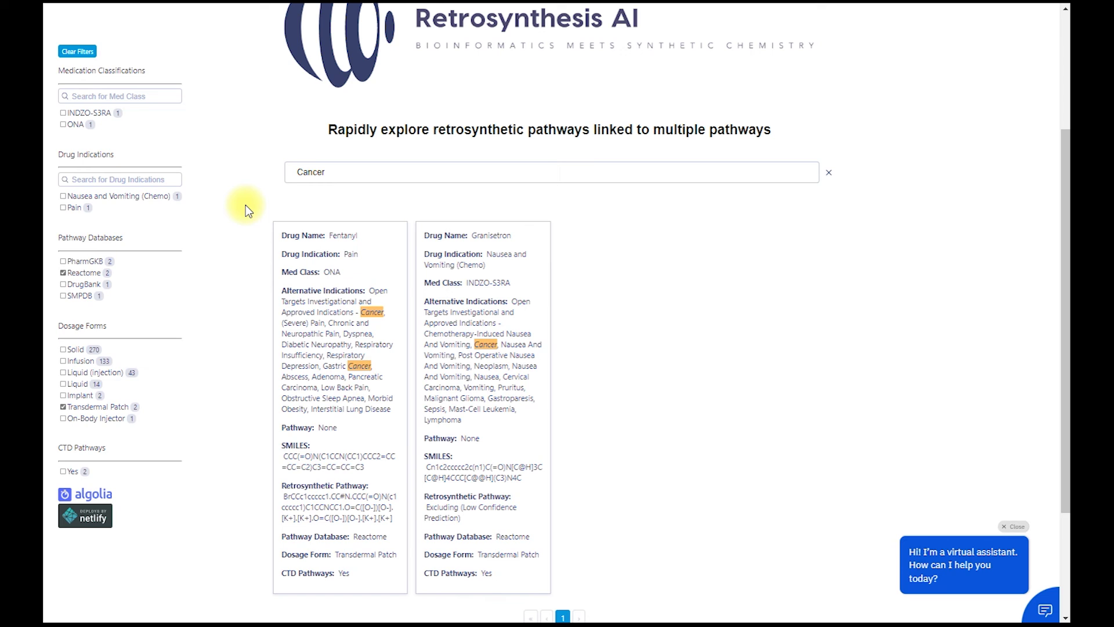
pyautogui.doubleClick(311, 173)
pyautogui.write('Ebola')
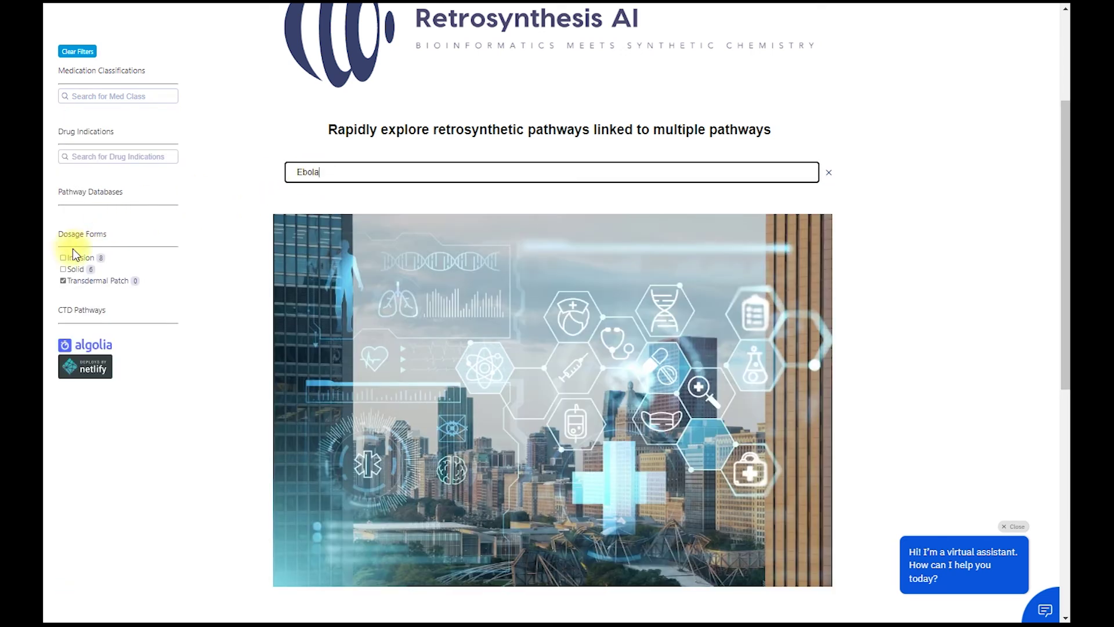
pyautogui.click(63, 281)
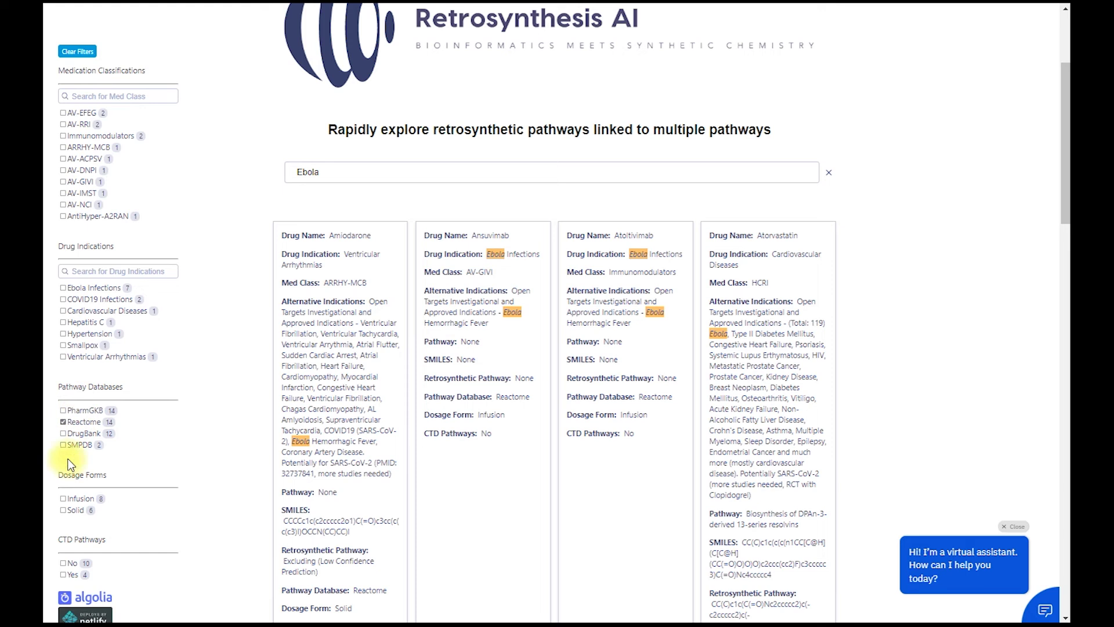
pyautogui.click(63, 499)
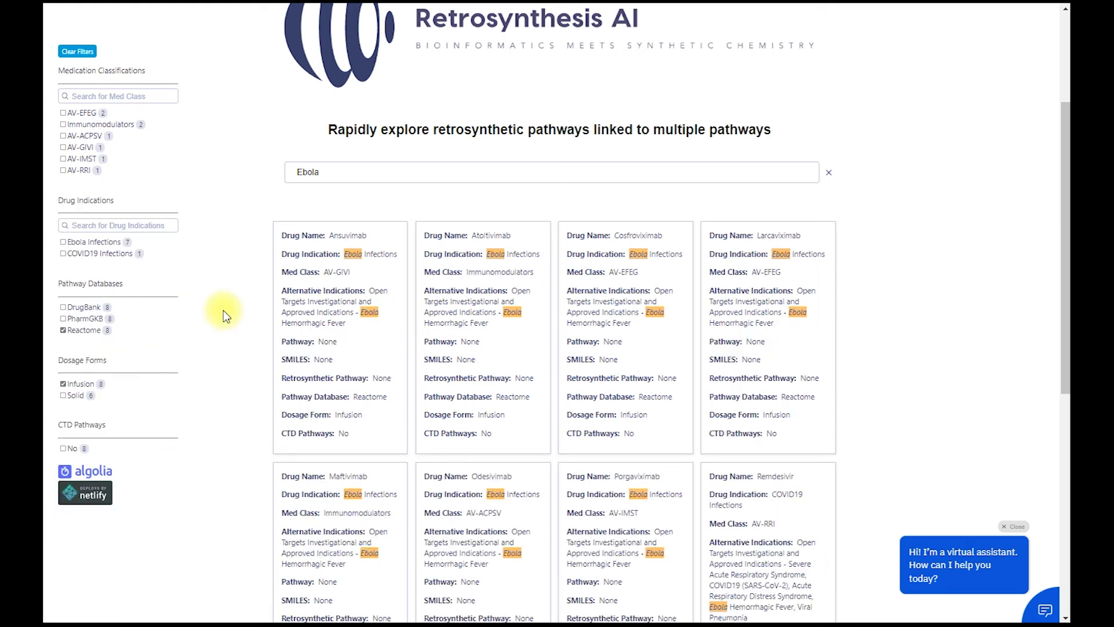
pyautogui.scroll(-6, 224, 313)
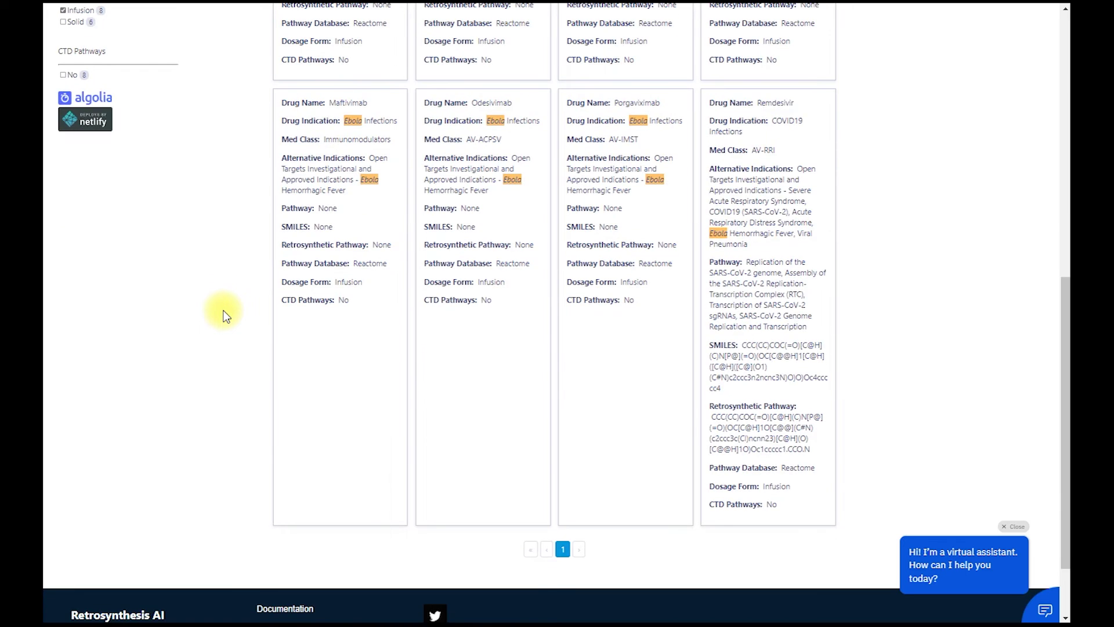
pyautogui.scroll(2, 226, 316)
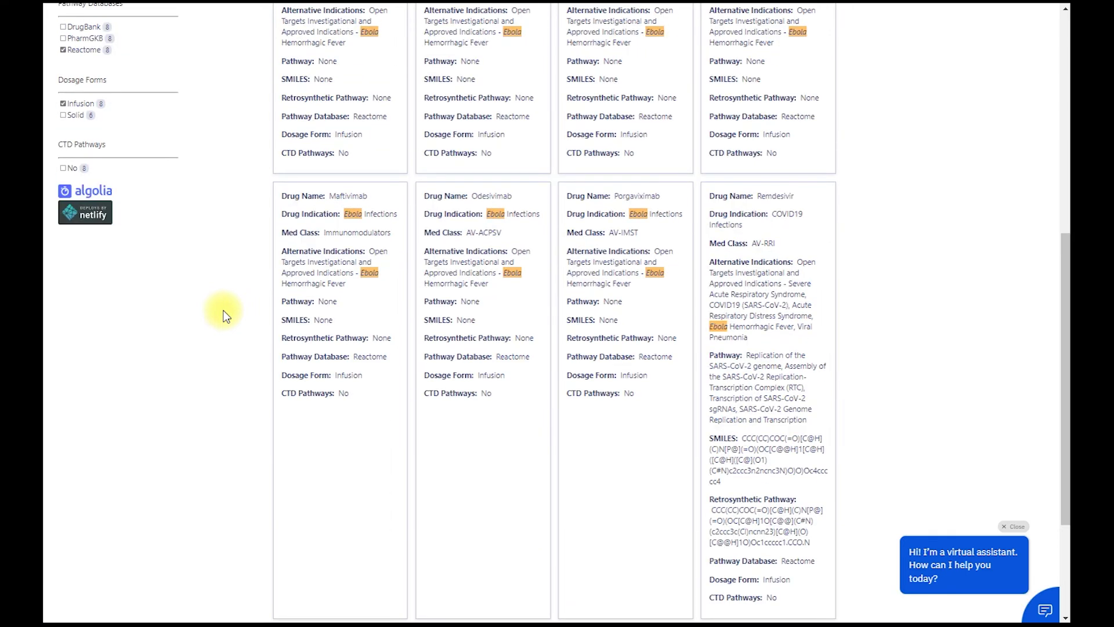
pyautogui.scroll(5, 226, 317)
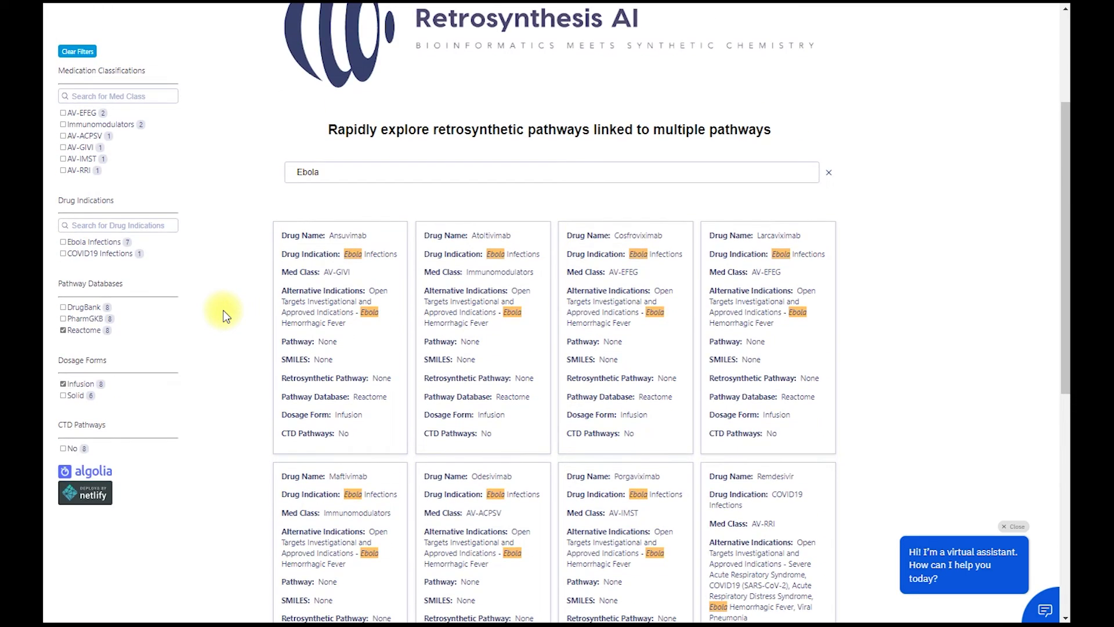
# Replace the search term with SARS-CoV-2, keeping the Reactome and Infusion filters.
pyautogui.click(309, 171)
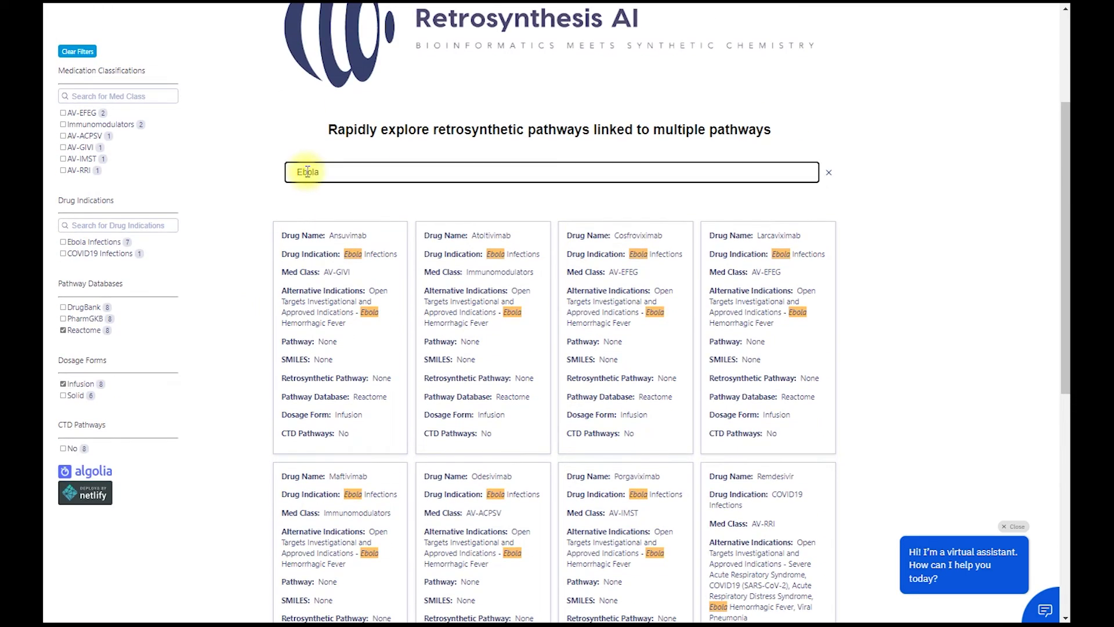
pyautogui.doubleClick(309, 171)
pyautogui.write('SARS-')
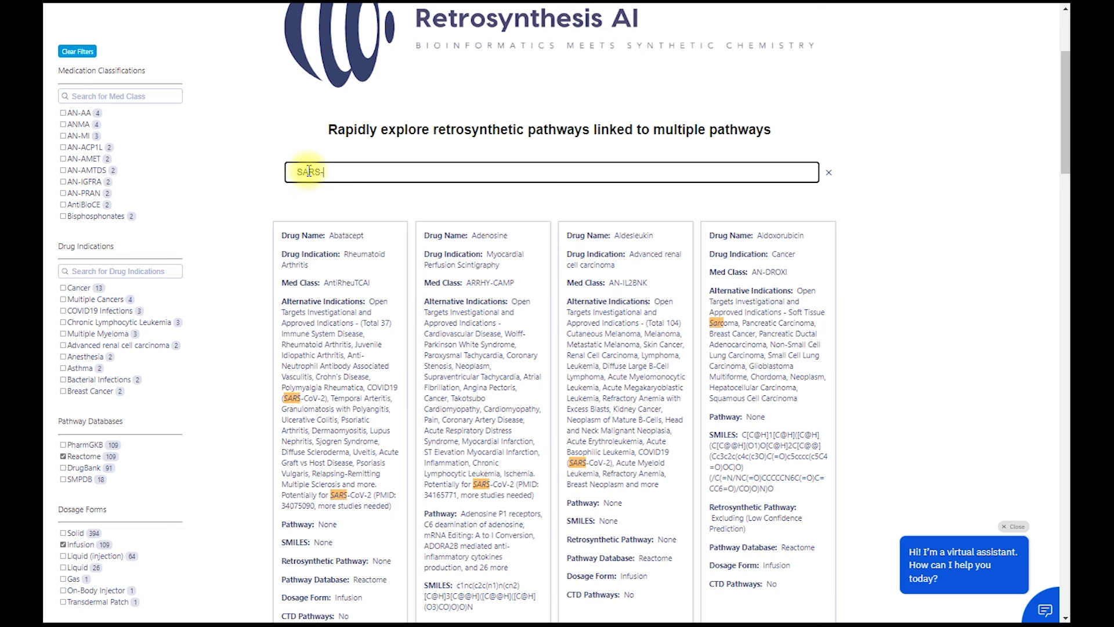
pyautogui.write('CoV-2')
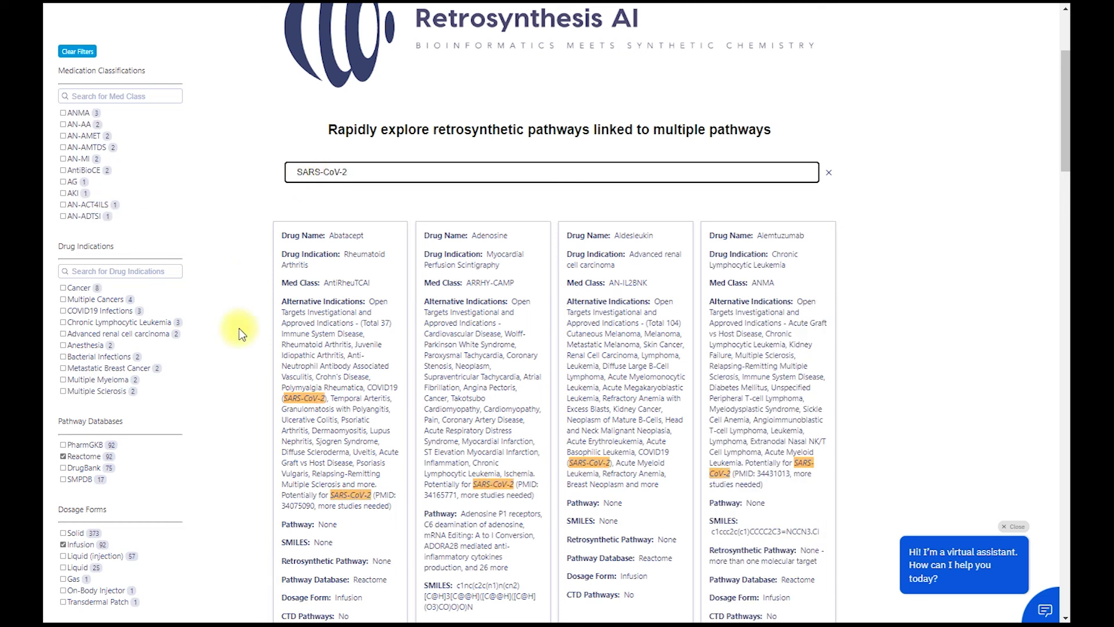
# Look through the SARS-CoV-2 drug records and highlight the PMID reference in the Abatacept record.
pyautogui.scroll(-3, 242, 334)
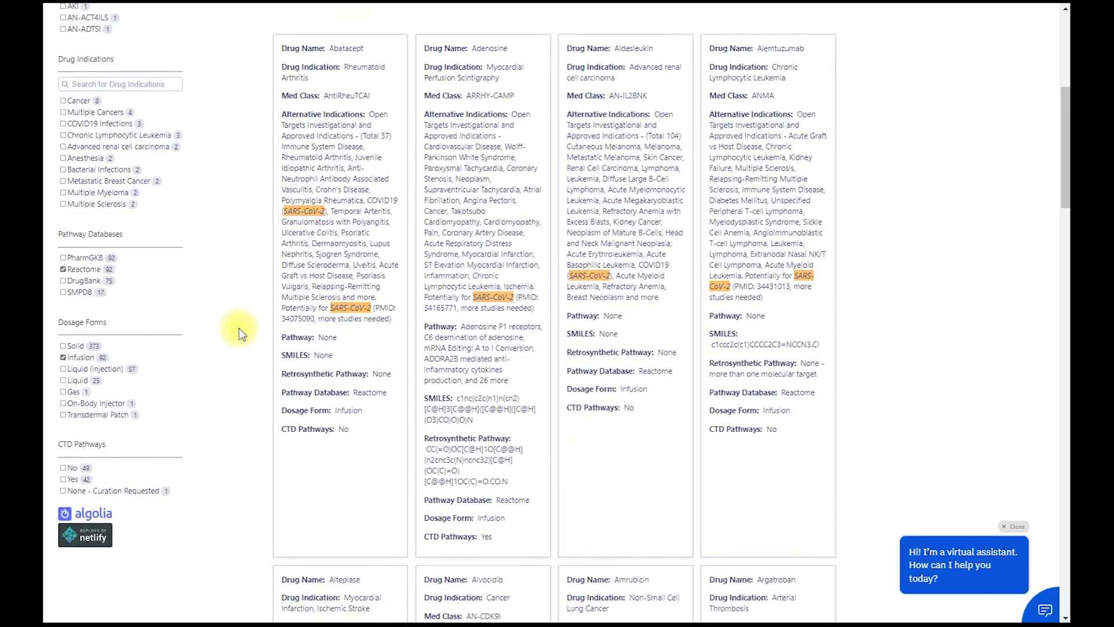
pyautogui.scroll(-5, 242, 334)
pyautogui.scroll(-20, 239, 328)
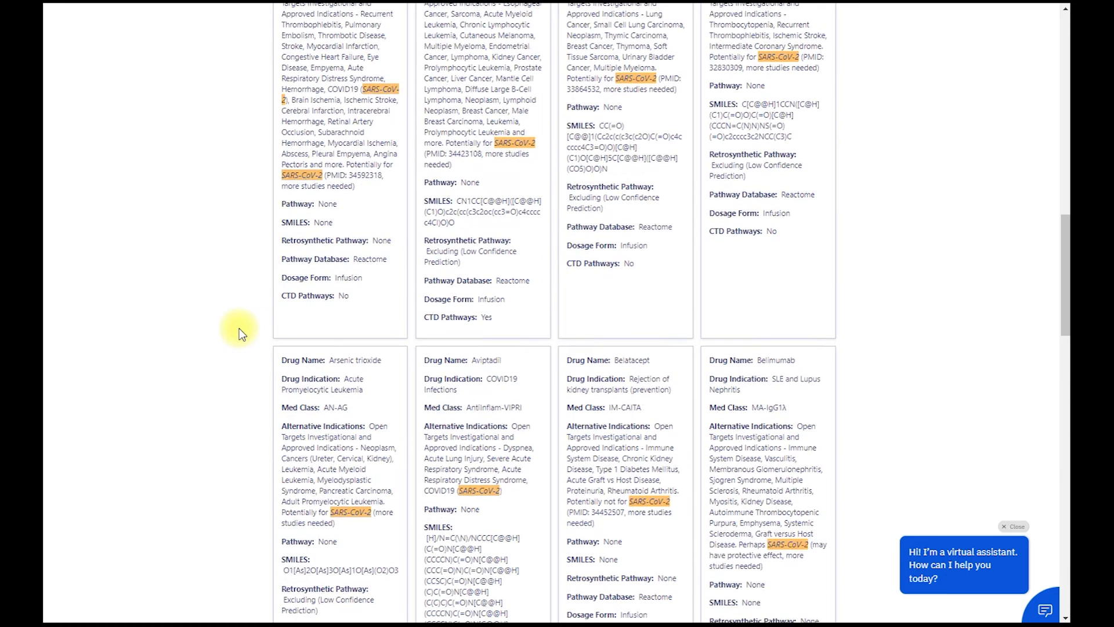
pyautogui.scroll(-15, 239, 328)
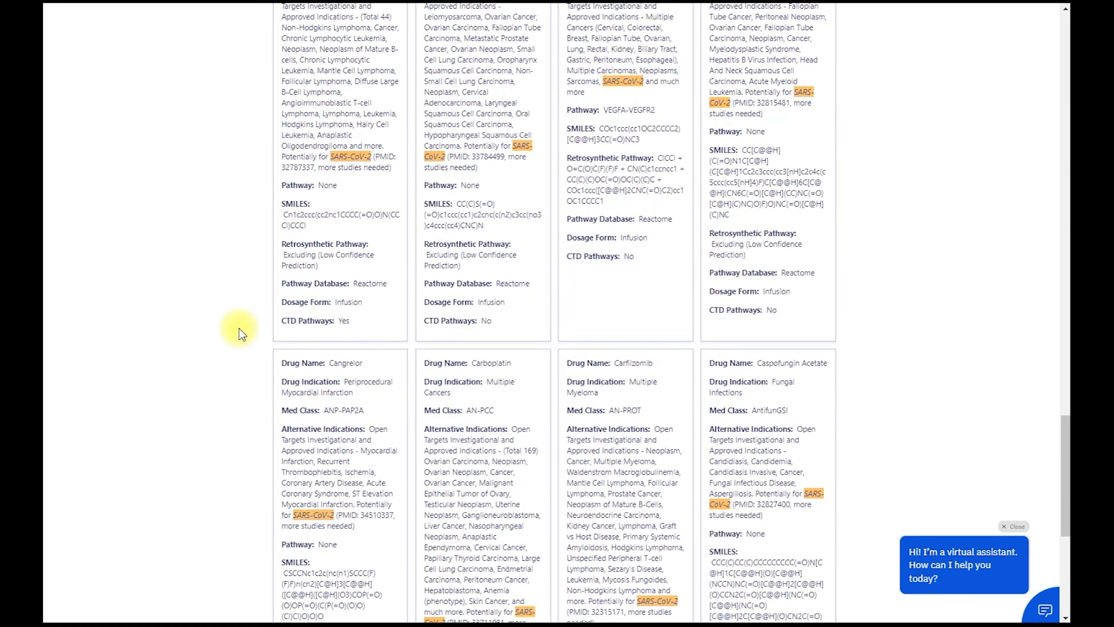
pyautogui.scroll(20, 242, 334)
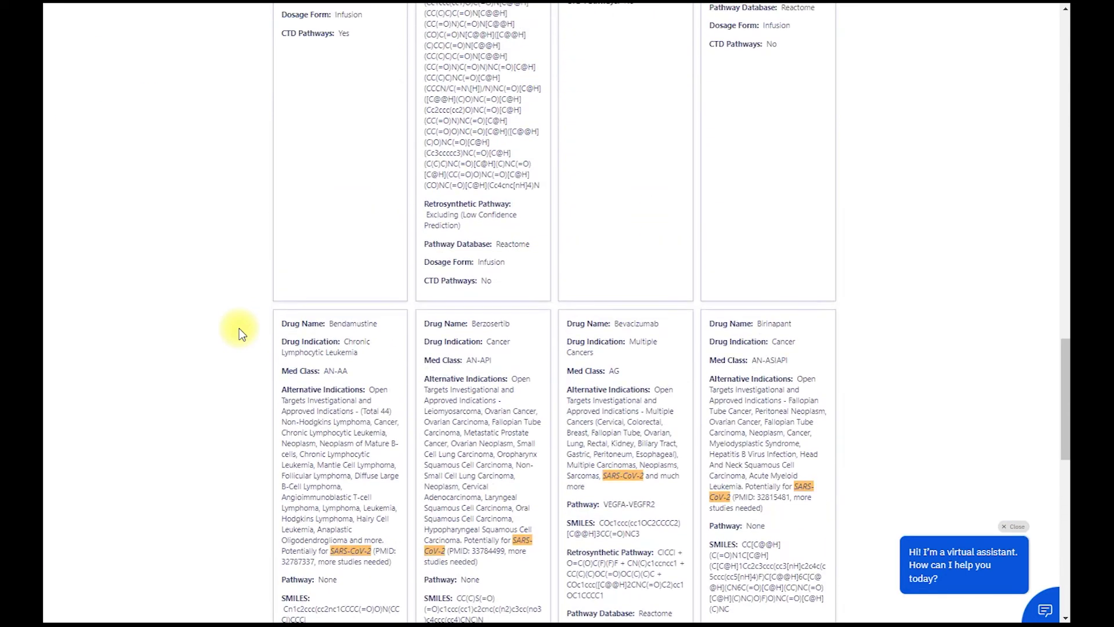
pyautogui.scroll(4, 239, 330)
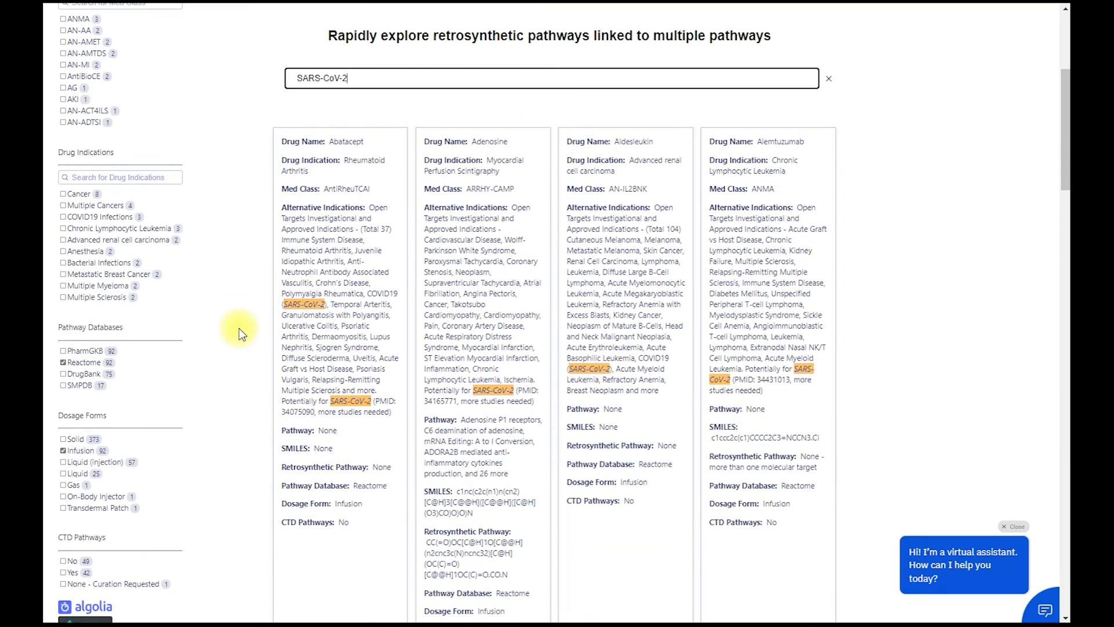
pyautogui.moveTo(376, 403); pyautogui.dragTo(316, 417)
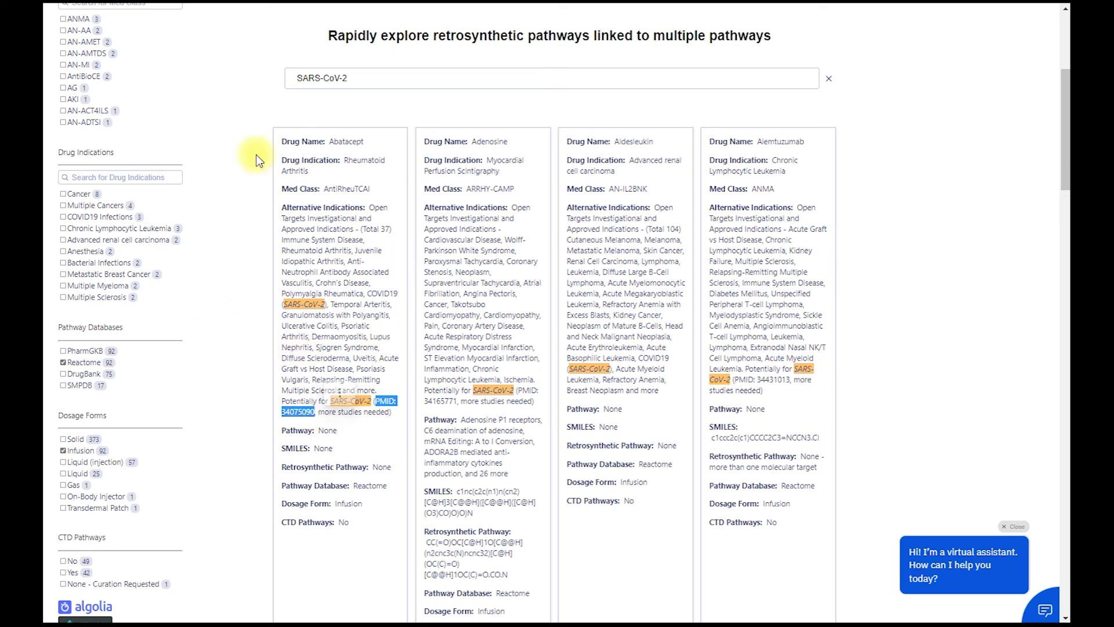
pyautogui.scroll(5, 231, 225)
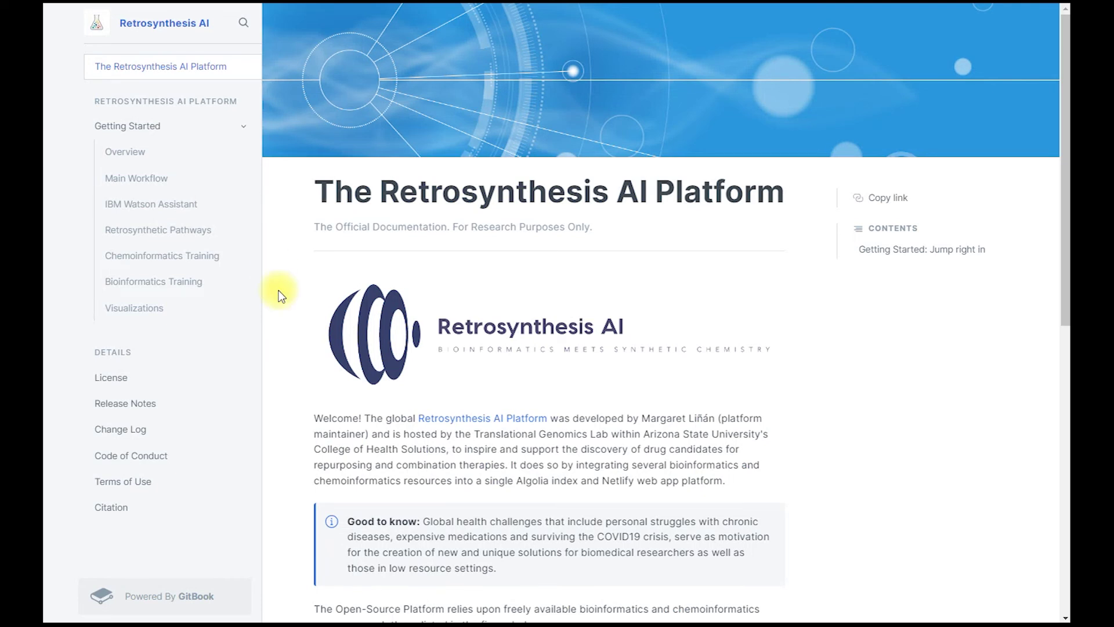
# Read the documentation landing page through its data collection diagram and open the Getting Started page.
pyautogui.scroll(-6, 278, 290)
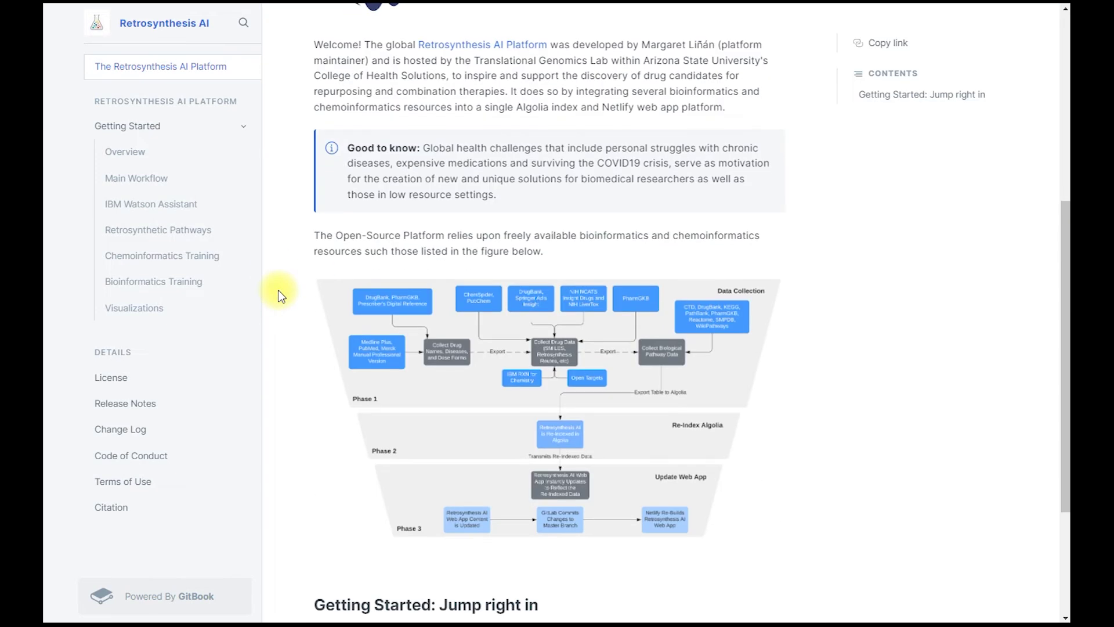
pyautogui.scroll(-3, 279, 290)
pyautogui.click(634, 528)
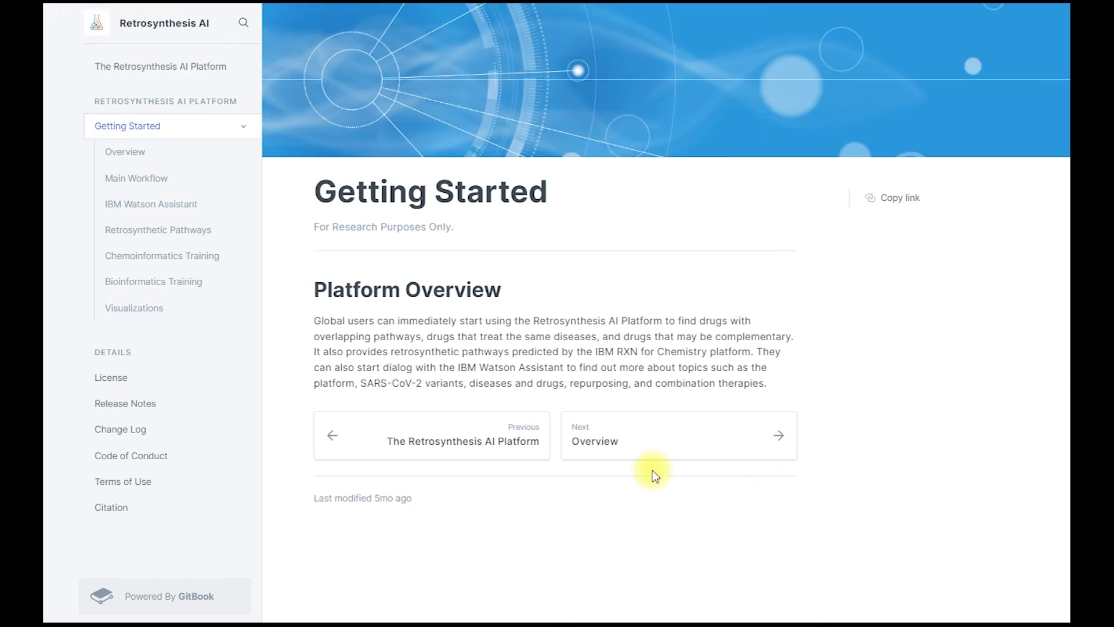
# Open the Overview page, enlarge the Platform Map diagram and close the enlarged view.
pyautogui.click(675, 438)
pyautogui.scroll(-3, 388, 486)
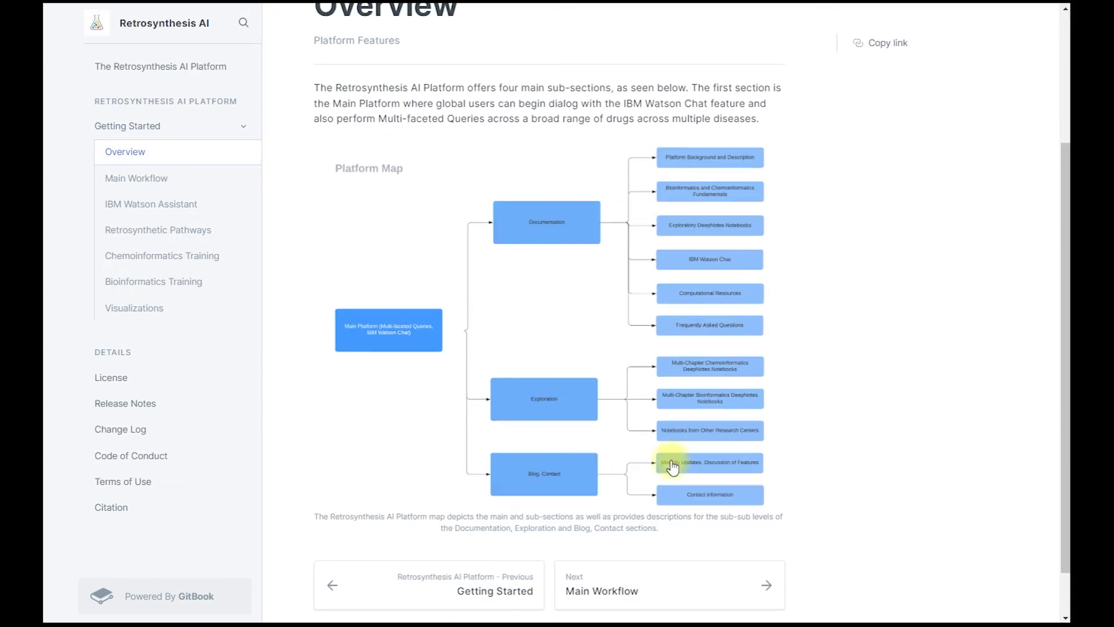
pyautogui.click(672, 466)
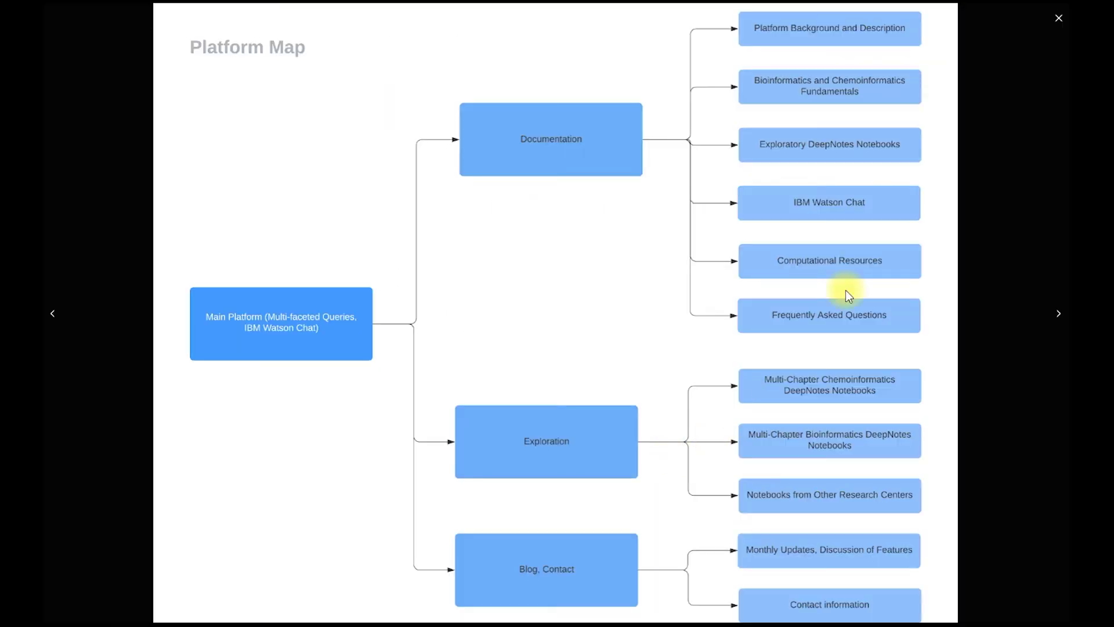
pyautogui.click(1058, 26)
pyautogui.scroll(-1, 783, 324)
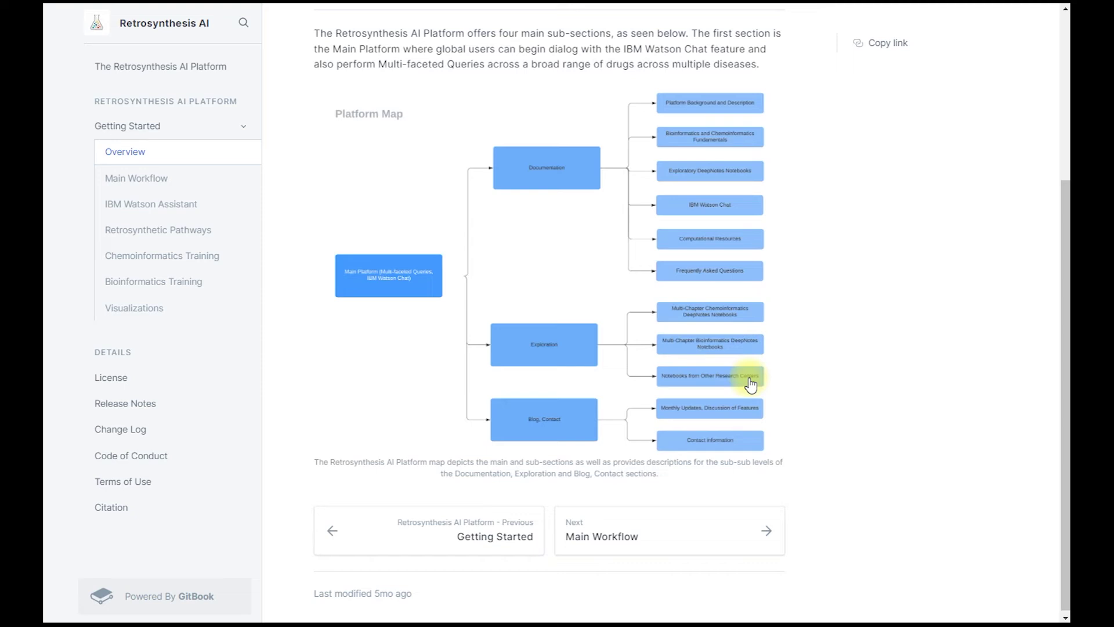
# Open the Main Workflow page and examine the drug repurposing and combination therapy workflow diagram.
pyautogui.click(603, 535)
pyautogui.scroll(-3, 604, 523)
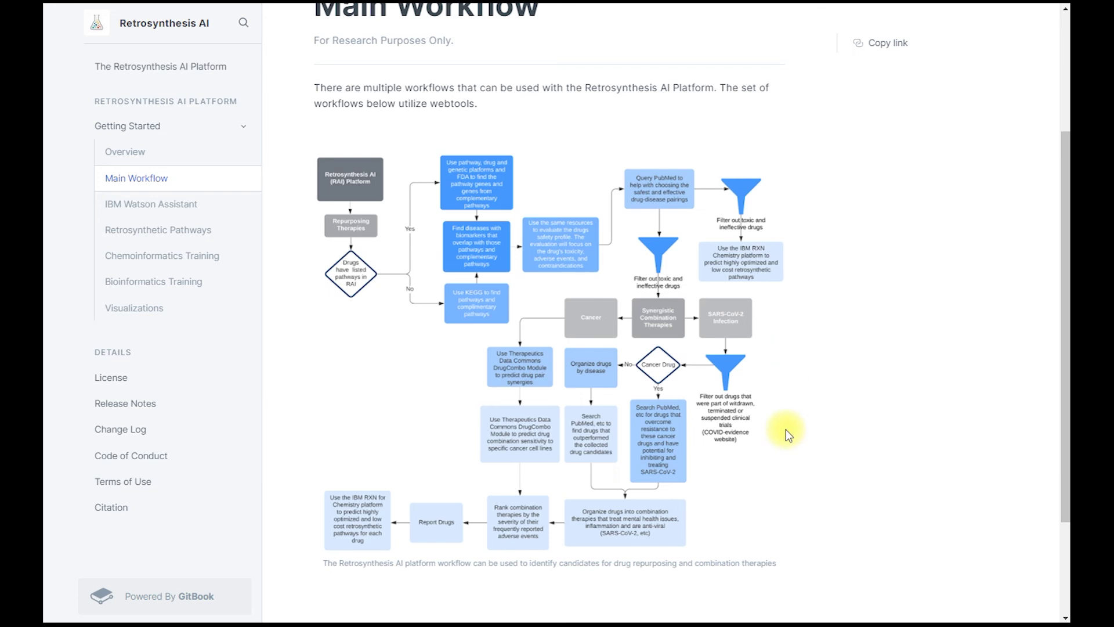
pyautogui.scroll(-3, 787, 434)
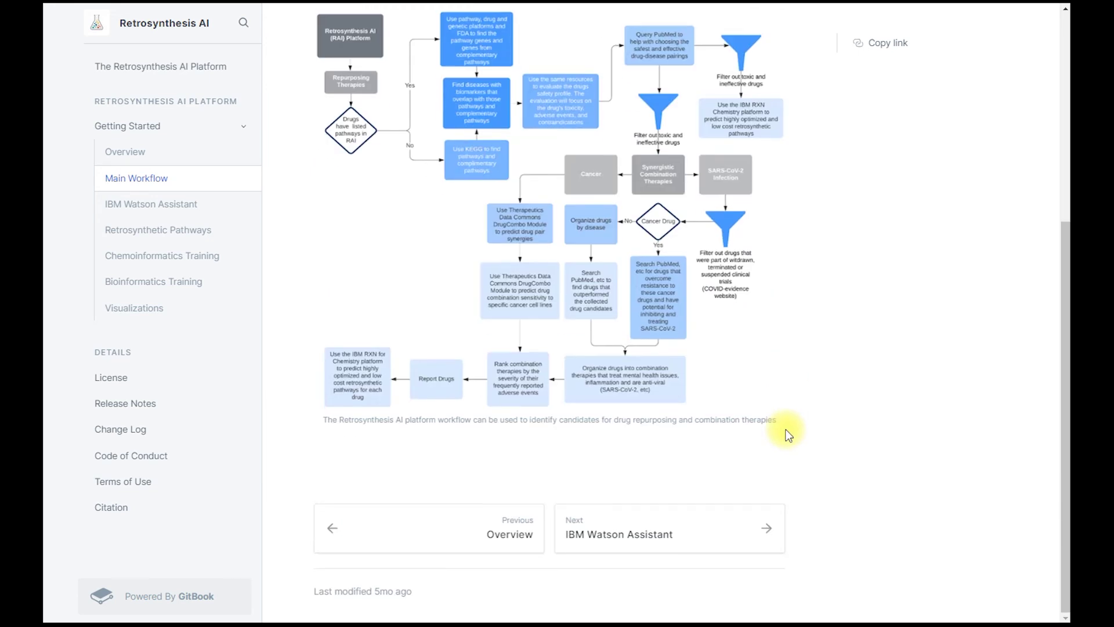
# Look through the IBM Watson Assistant dialog questions and open the Retrosynthetic Pathways page.
pyautogui.click(714, 525)
pyautogui.scroll(-3, 753, 412)
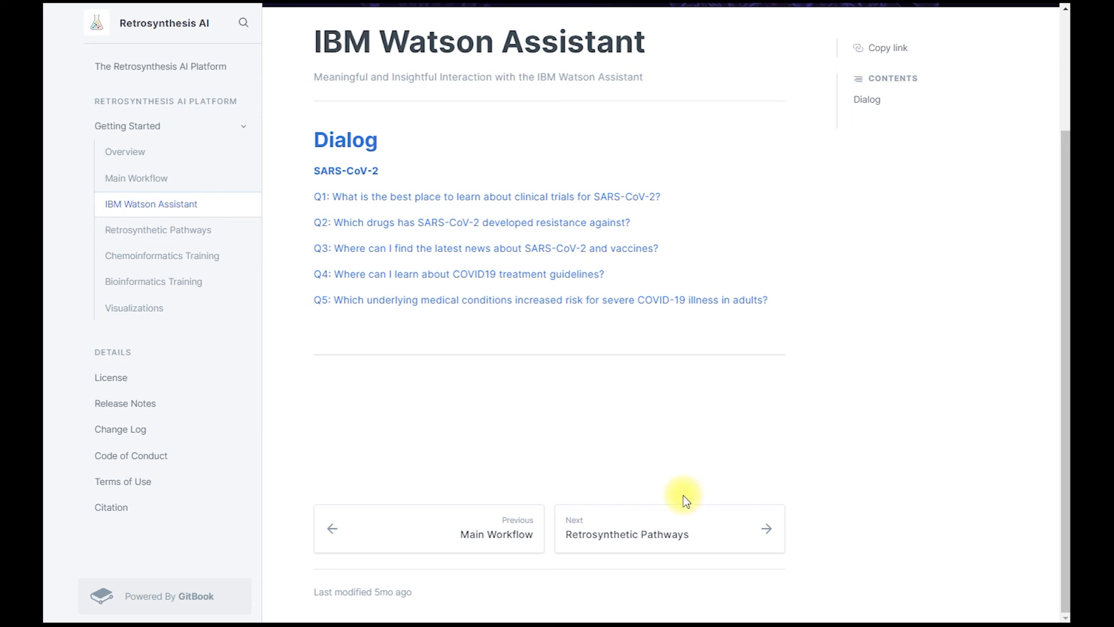
pyautogui.click(706, 535)
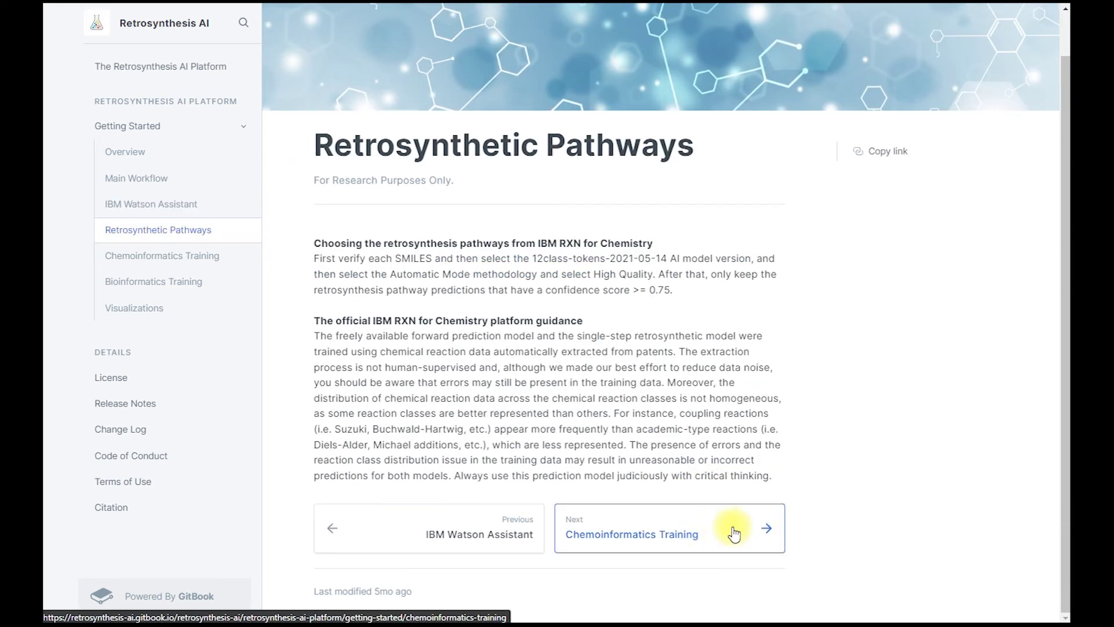
# Review the Chemoinformatics Training topics and open the Bioinformatics Training page.
pyautogui.click(735, 532)
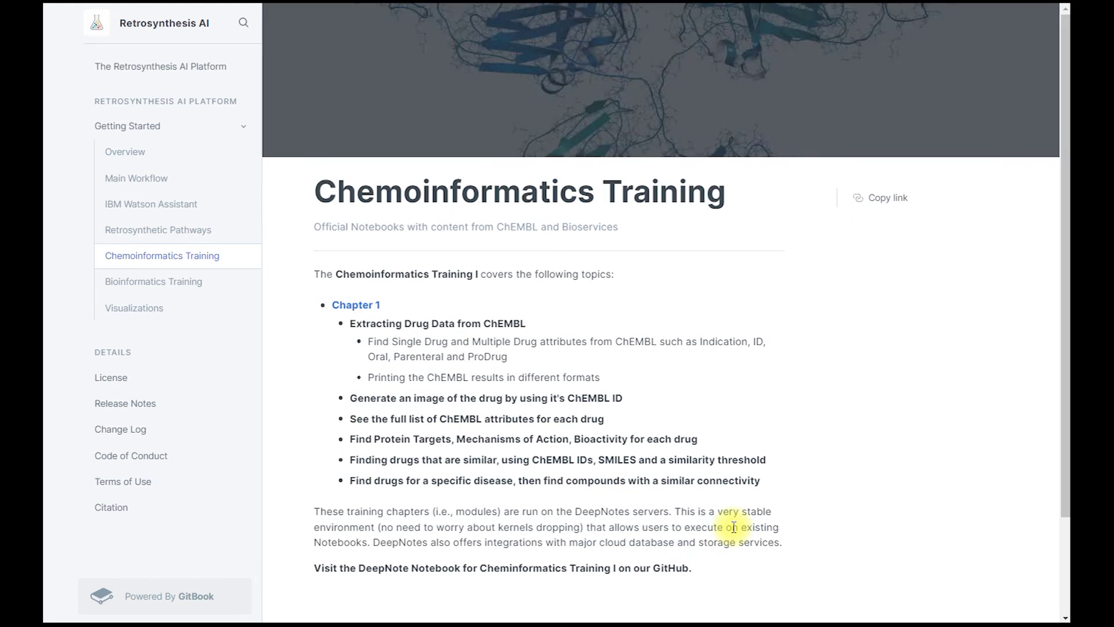
pyautogui.scroll(-2, 795, 452)
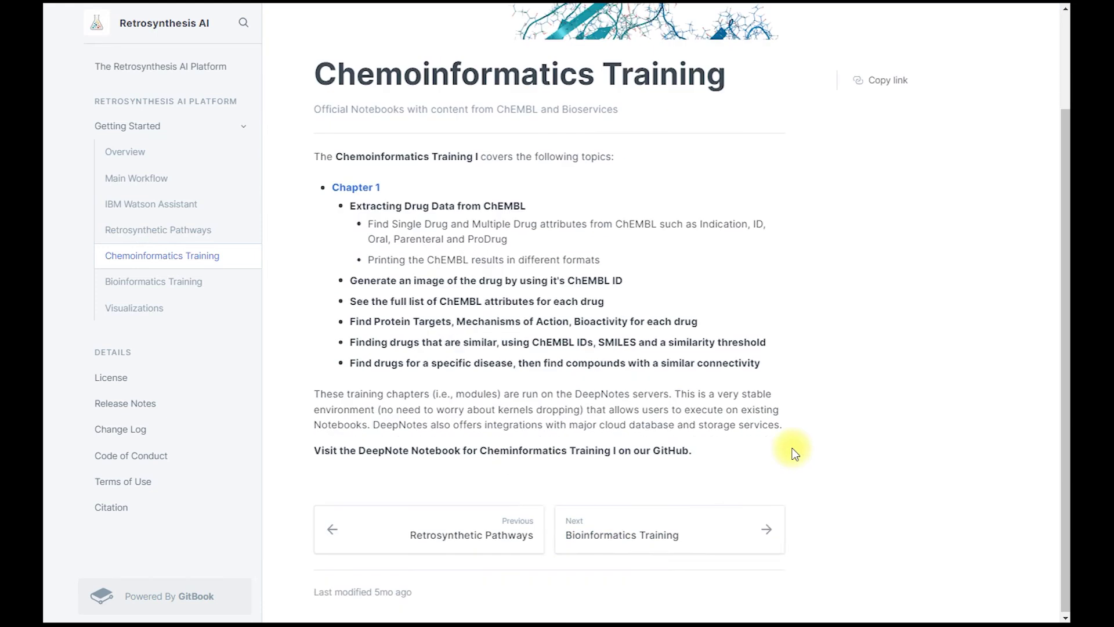
pyautogui.click(696, 534)
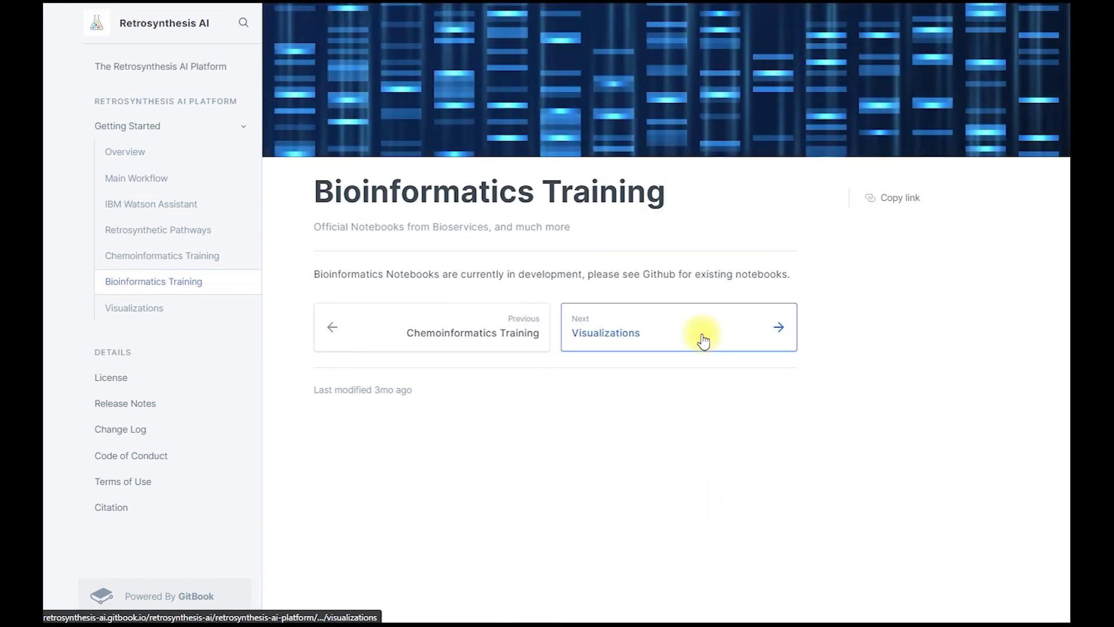
# Open the Visualizations page and examine the regional focus map and molecular visualization panels.
pyautogui.click(701, 339)
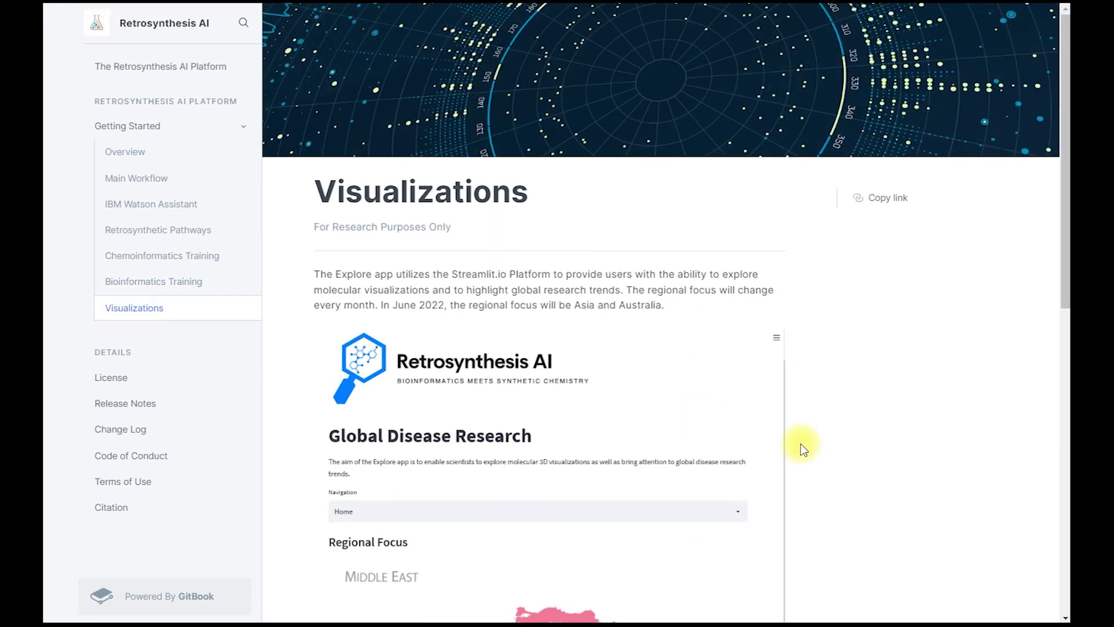
pyautogui.scroll(-5, 803, 448)
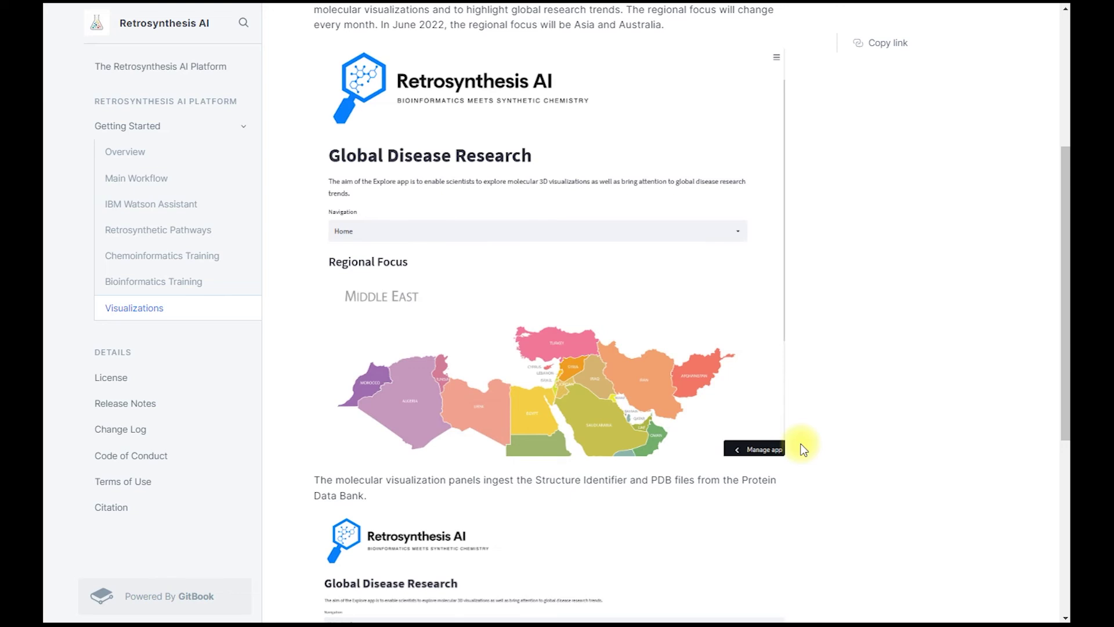
pyautogui.scroll(2, 803, 448)
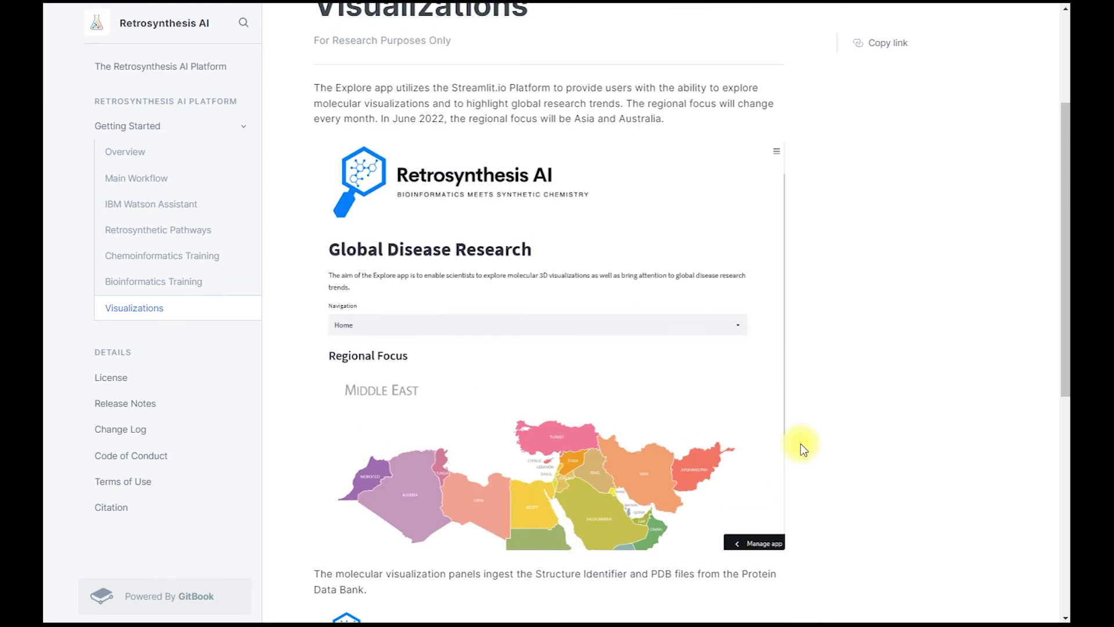
pyautogui.scroll(-8, 802, 448)
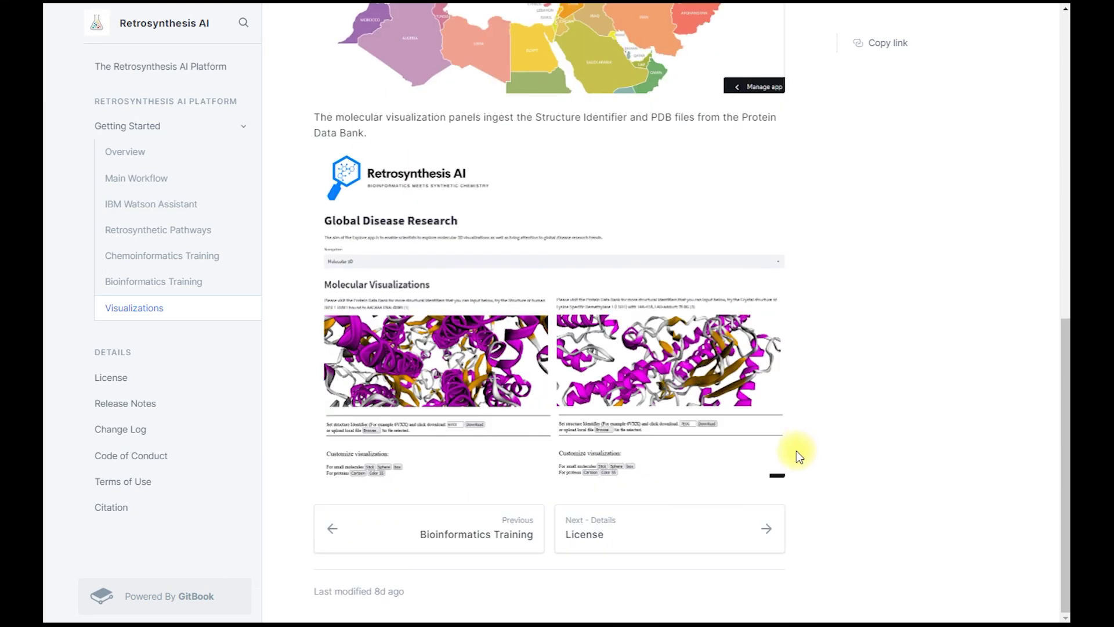
# Read through the License, Release Notes and Change Log pages of the documentation.
pyautogui.click(623, 529)
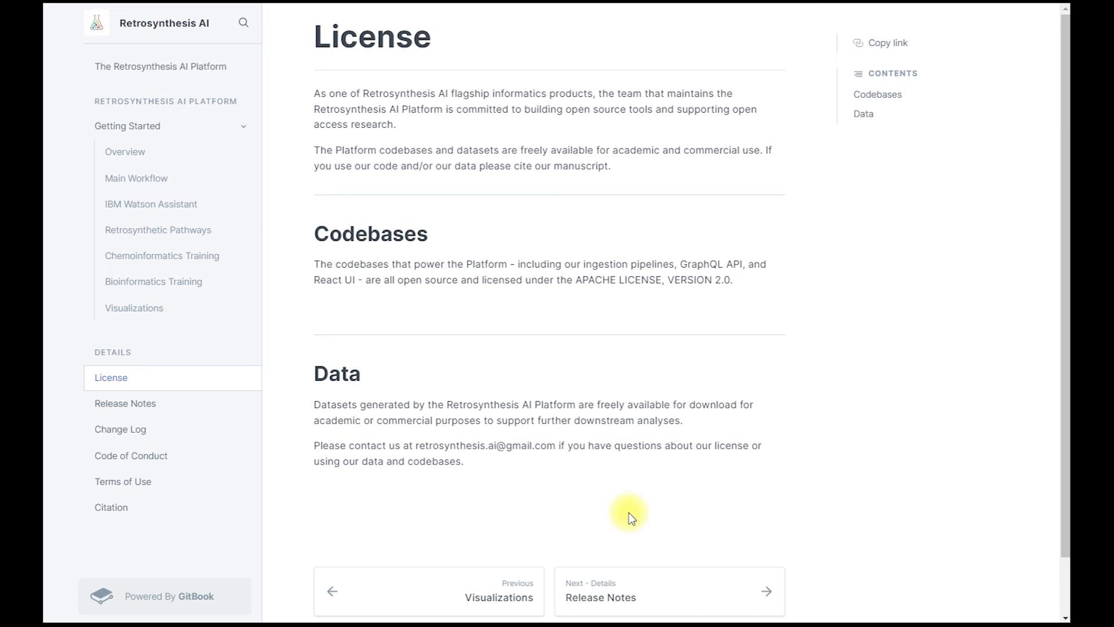
pyautogui.click(635, 590)
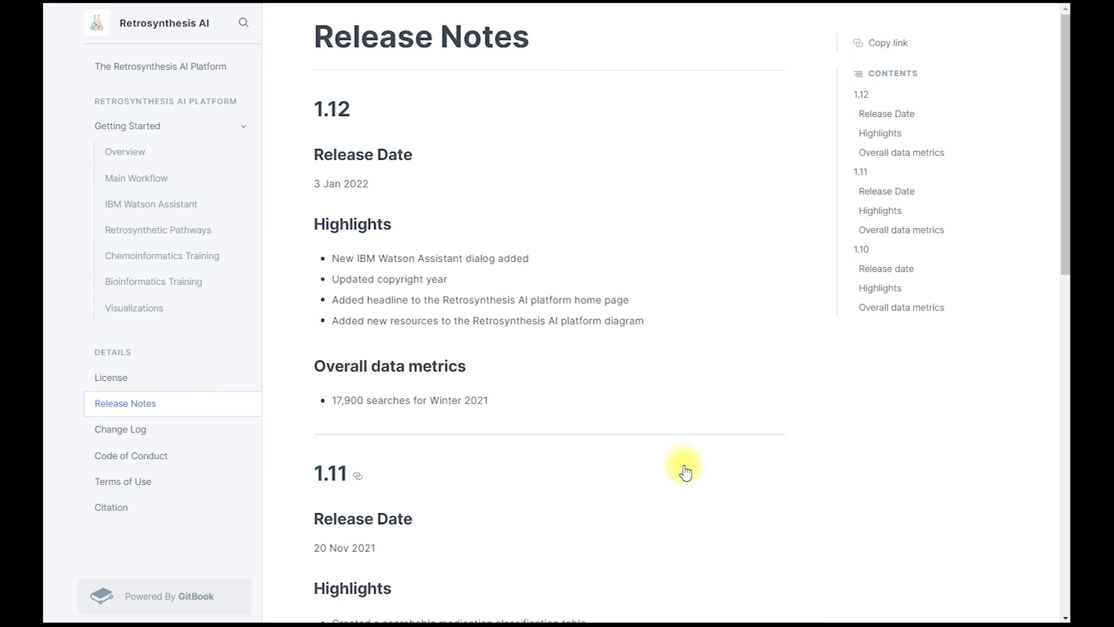
pyautogui.scroll(-12, 685, 473)
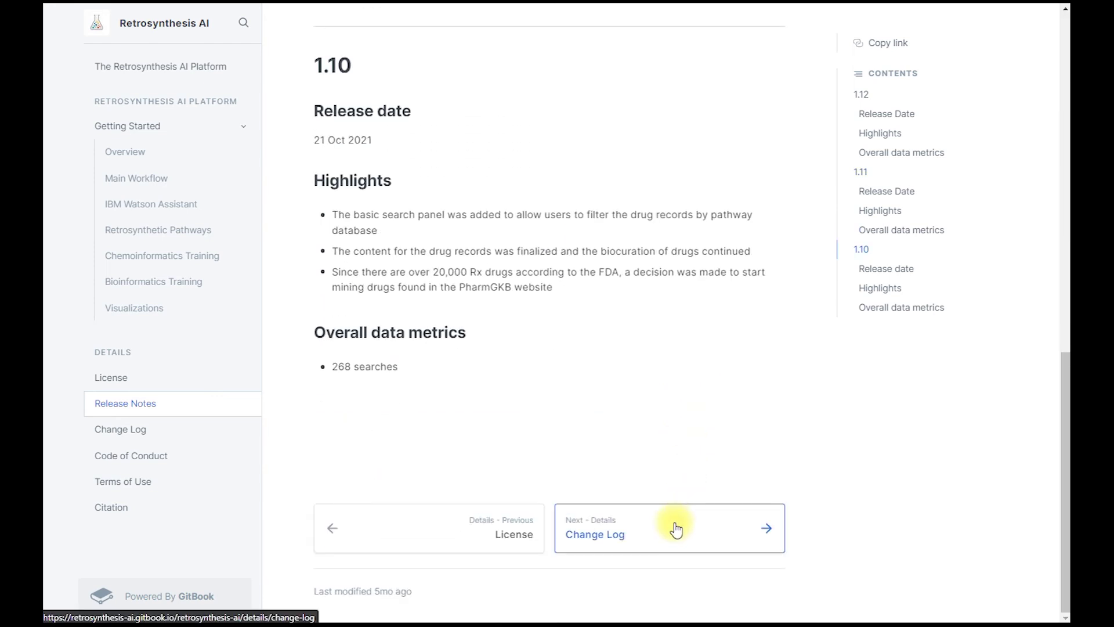
pyautogui.click(676, 530)
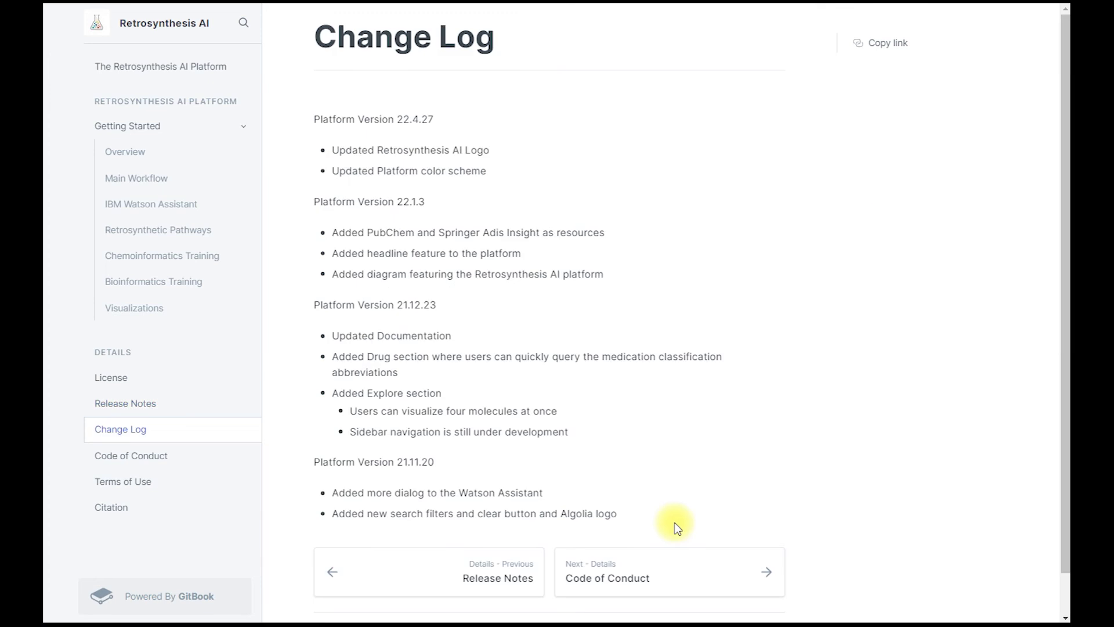
pyautogui.scroll(-1, 674, 523)
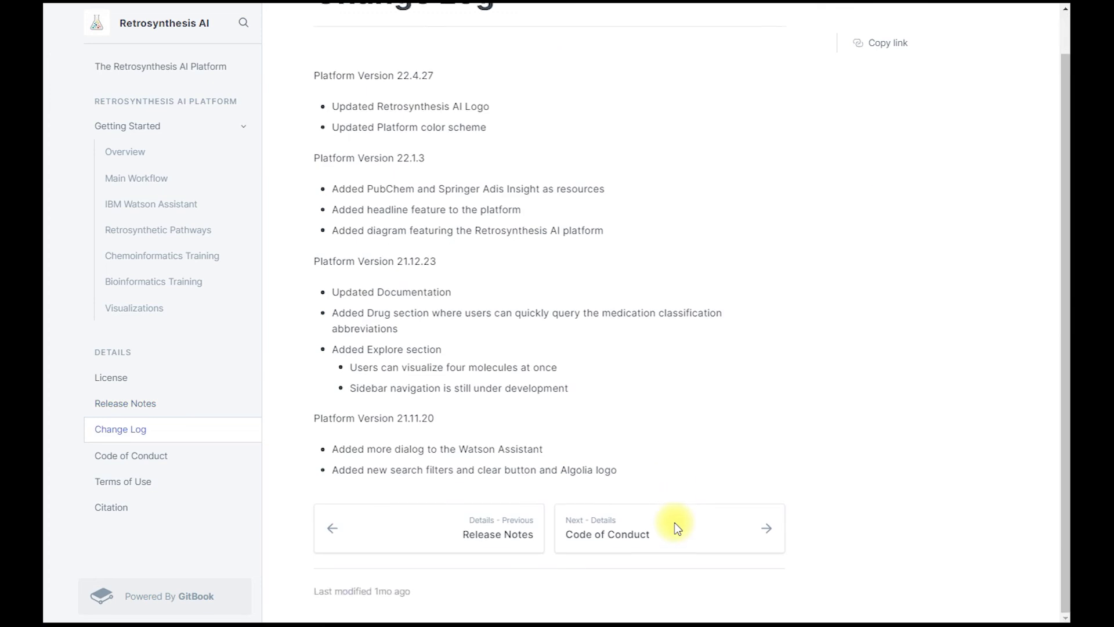
# Open the Code of Conduct page, start the "Ethics matters in health" video and pause it.
pyautogui.click(675, 523)
pyautogui.scroll(-3, 777, 514)
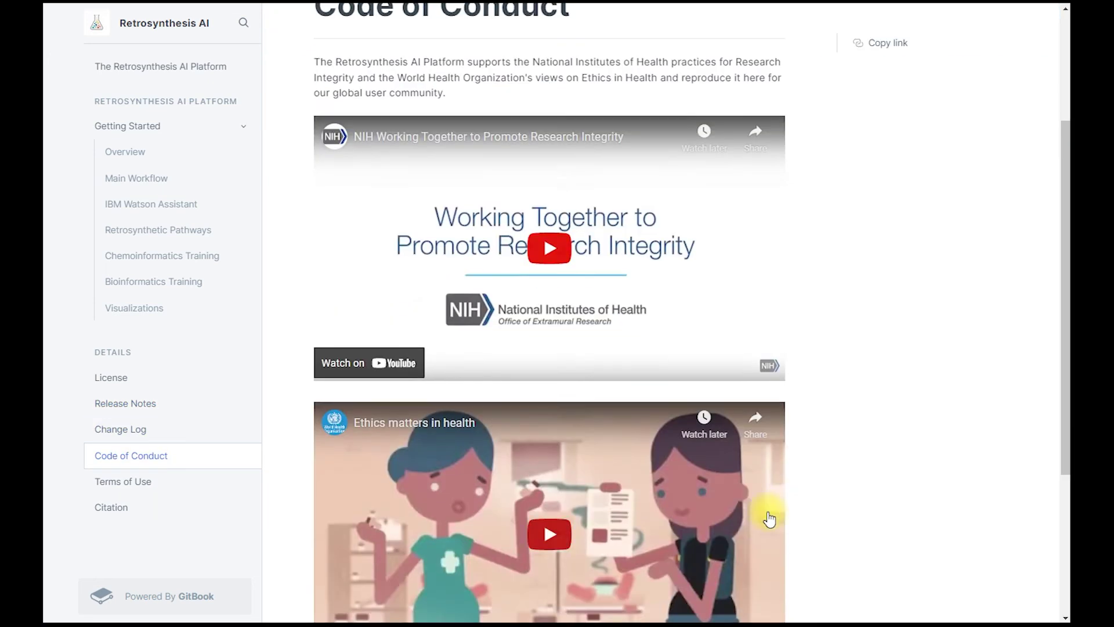
pyautogui.scroll(-1, 768, 516)
pyautogui.click(770, 509)
pyautogui.scroll(-3, 811, 489)
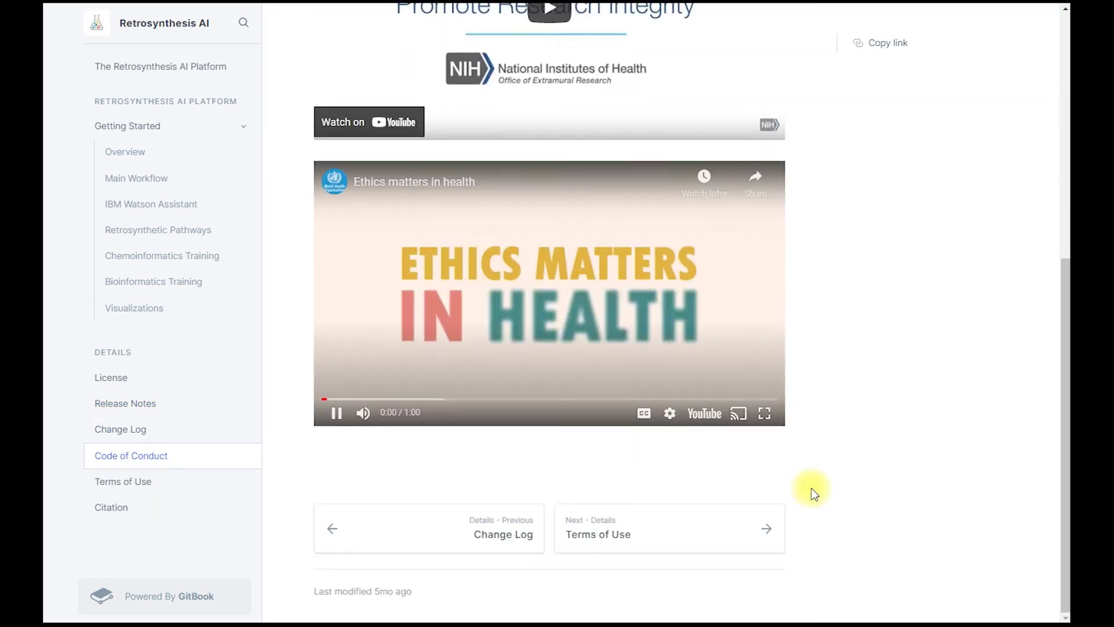
pyautogui.click(336, 415)
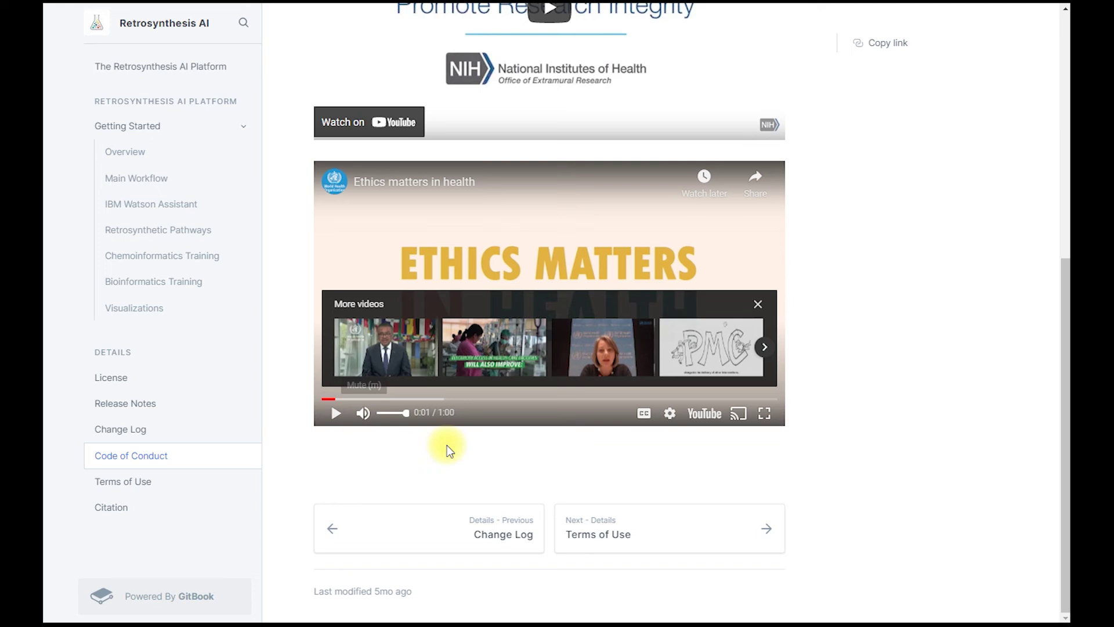
# Read the Terms of Use page and open the Citation page.
pyautogui.click(705, 537)
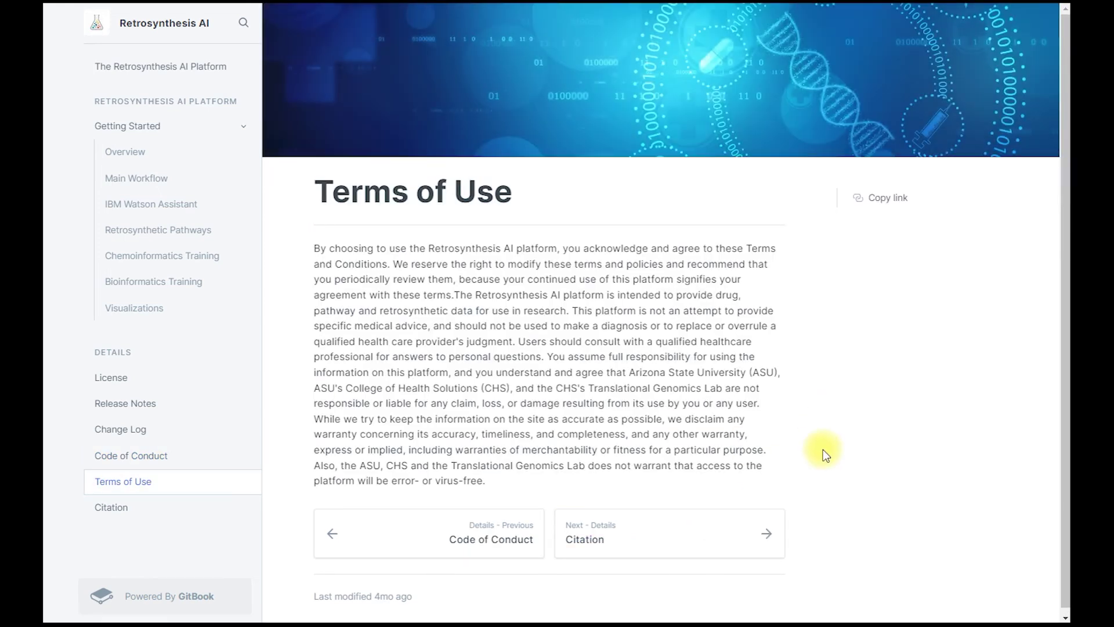
pyautogui.click(653, 537)
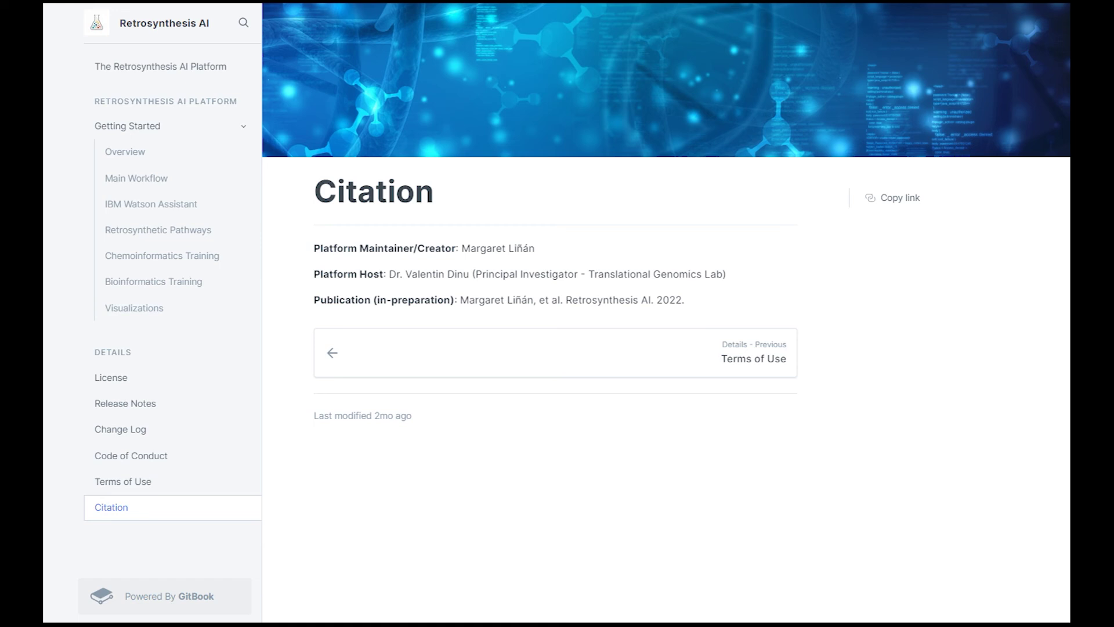
# Switch to the medication classifications table and search it for "Protein".
pyautogui.click(45, 177)
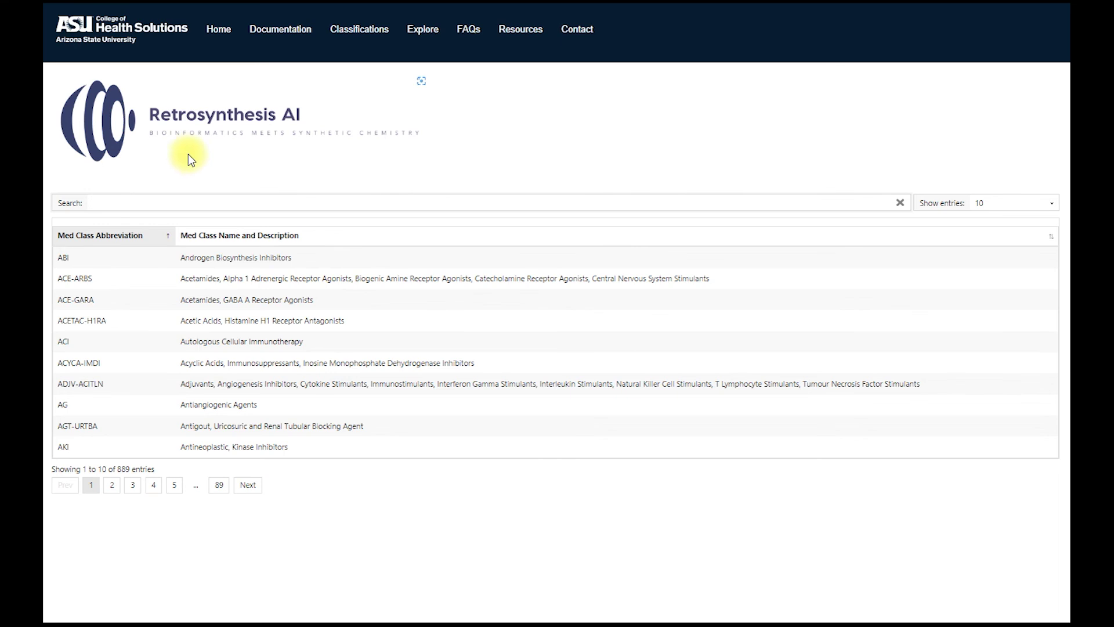
pyautogui.write('Protein')
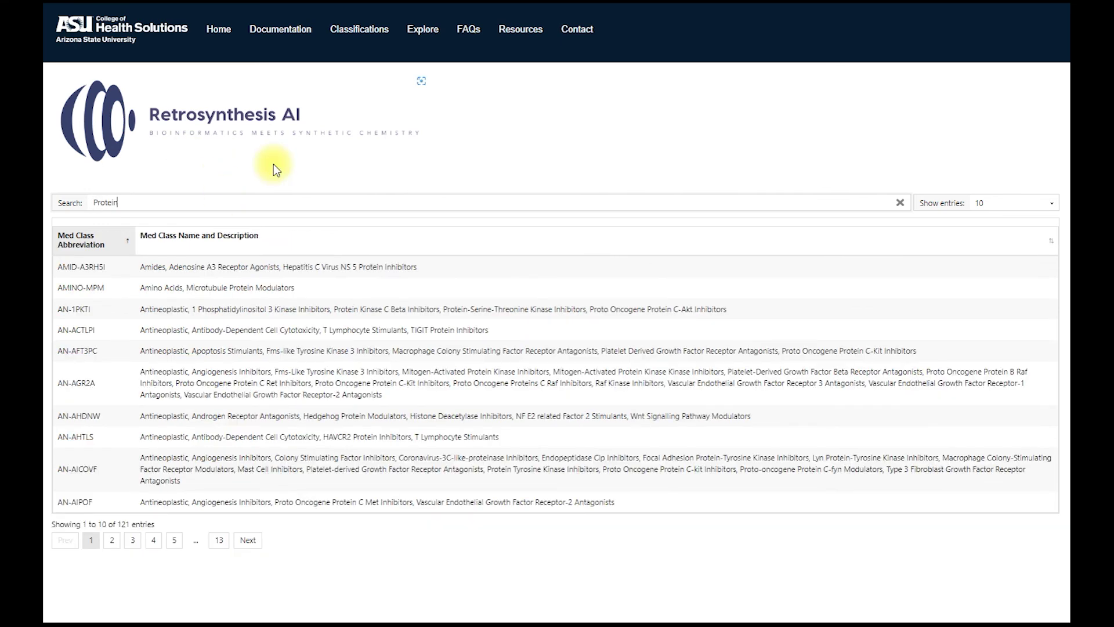
# Replace the search term in the medication class table with "Antagonist".
pyautogui.press('BackSpace')
pyautogui.press('BackSpace')
pyautogui.press('BackSpace')
pyautogui.press('BackSpace')
pyautogui.press('BackSpace')
pyautogui.press('BackSpace')
pyautogui.press('BackSpace')
pyautogui.write('Antagonist')
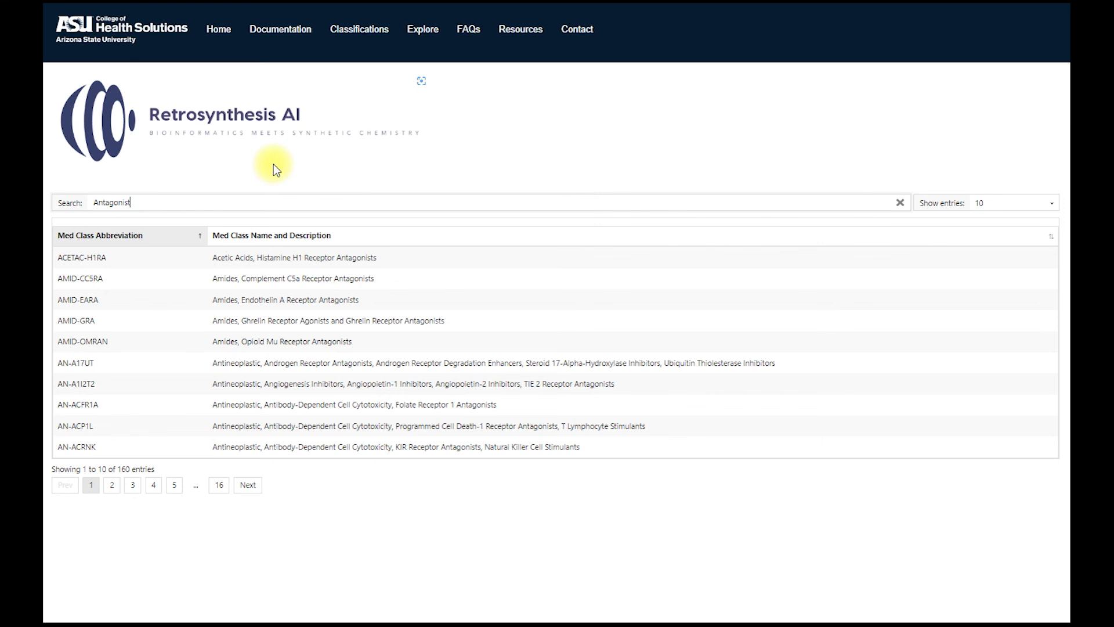
# Search the medication classes for "neoplastic" instead.
pyautogui.press('BackSpace')
pyautogui.press('BackSpace')
pyautogui.press('BackSpace')
pyautogui.press('BackSpace')
pyautogui.press('BackSpace')
pyautogui.press('BackSpace')
pyautogui.press('BackSpace')
pyautogui.press('BackSpace')
pyautogui.press('BackSpace')
pyautogui.press('BackSpace')
pyautogui.write('neo')
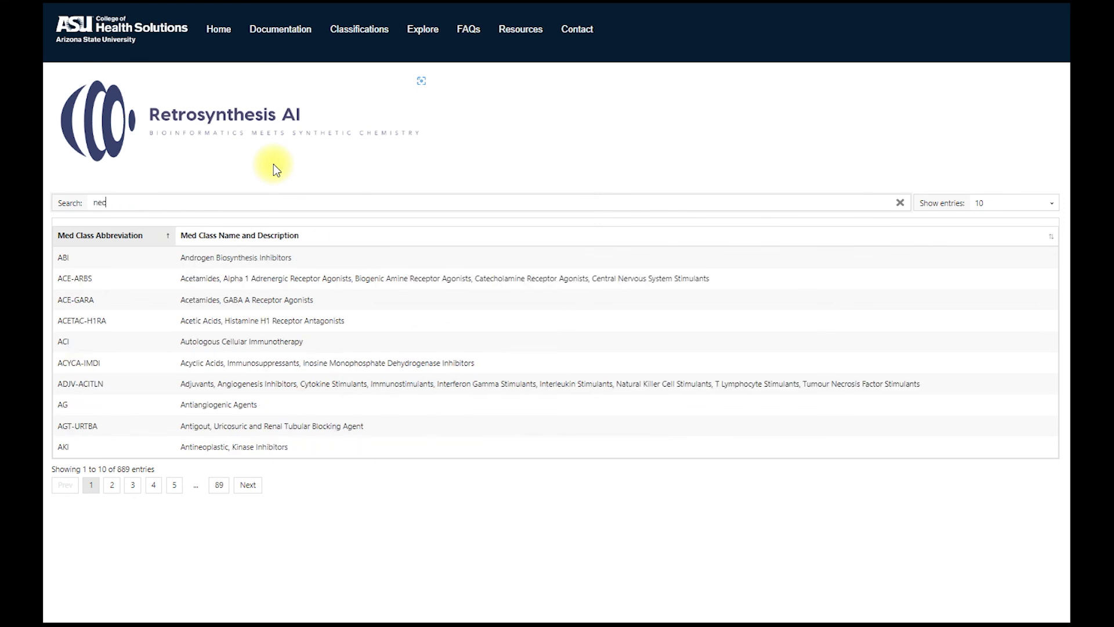
pyautogui.write('plastic')
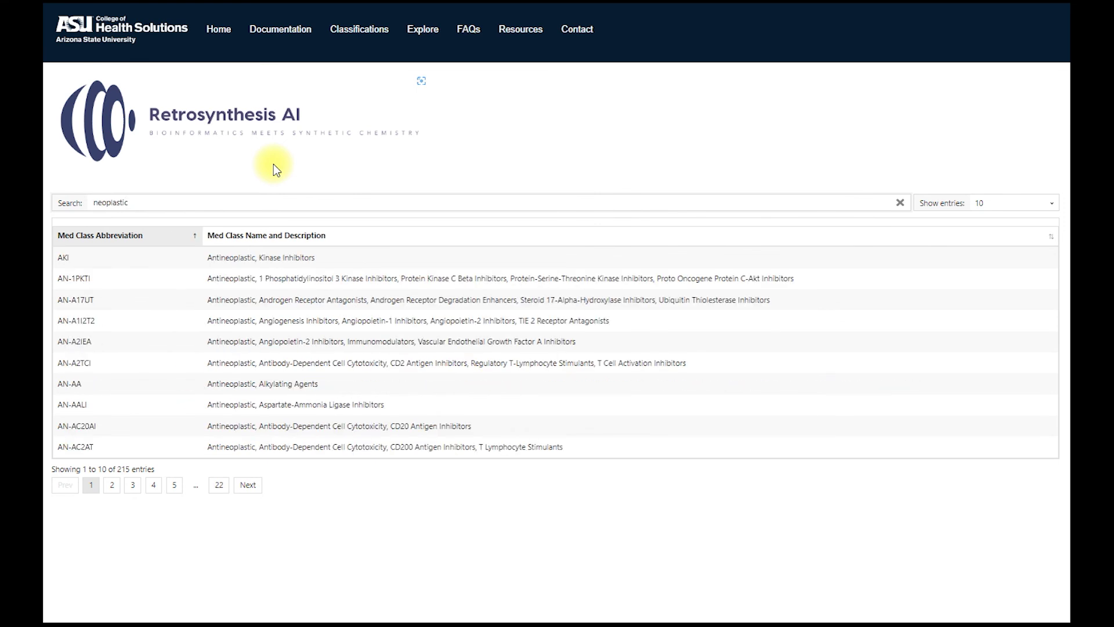
# Clear the neoplastic search and look up medication classes matching "antige".
pyautogui.press('BackSpace')
pyautogui.press('BackSpace')
pyautogui.press('BackSpace')
pyautogui.press('BackSpace')
pyautogui.press('BackSpace')
pyautogui.press('BackSpace')
pyautogui.press('BackSpace')
pyautogui.press('BackSpace')
pyautogui.press('BackSpace')
pyautogui.press('BackSpace')
pyautogui.write('antige')
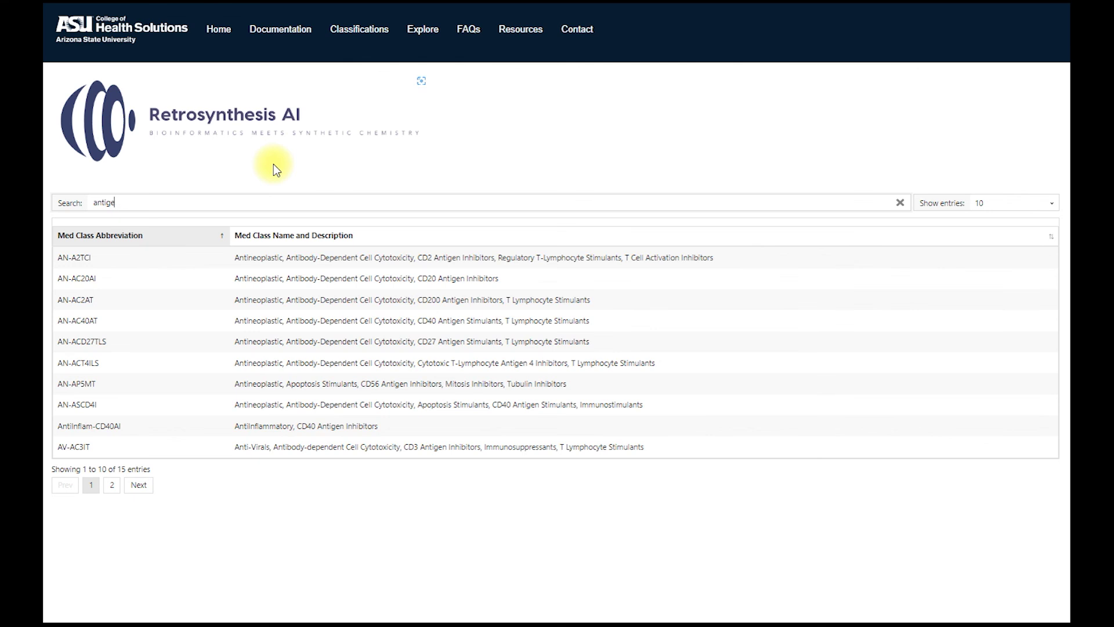
# Clear the antigen search term and search the medication classes for "opioid".
pyautogui.press('BackSpace')
pyautogui.press('BackSpace')
pyautogui.press('BackSpace')
pyautogui.press('BackSpace')
pyautogui.press('BackSpace')
pyautogui.press('BackSpace')
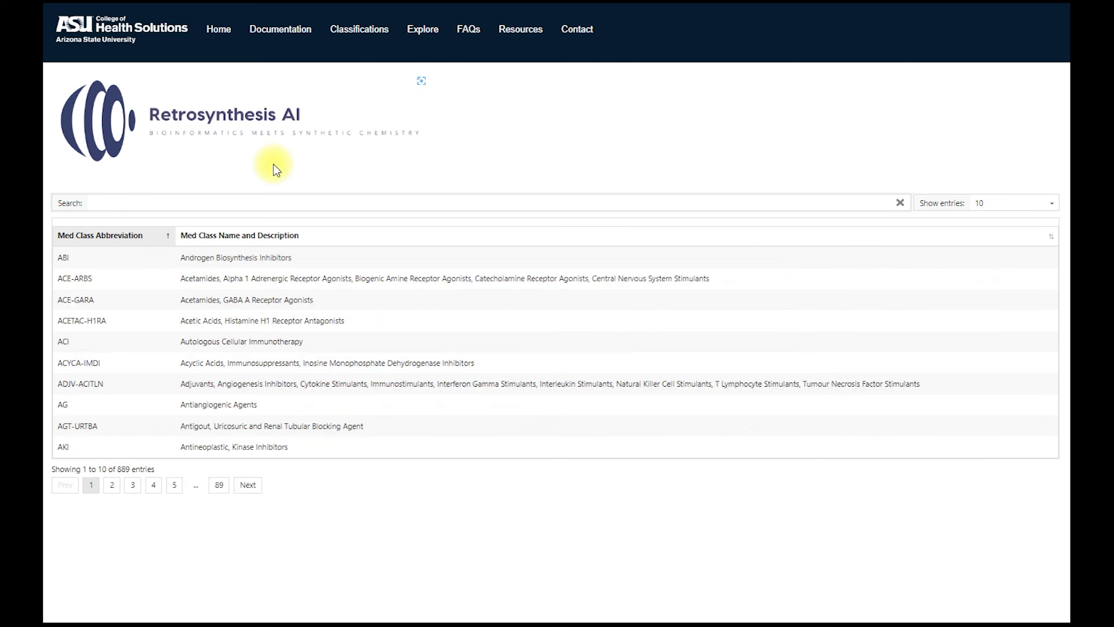
pyautogui.write('opioid')
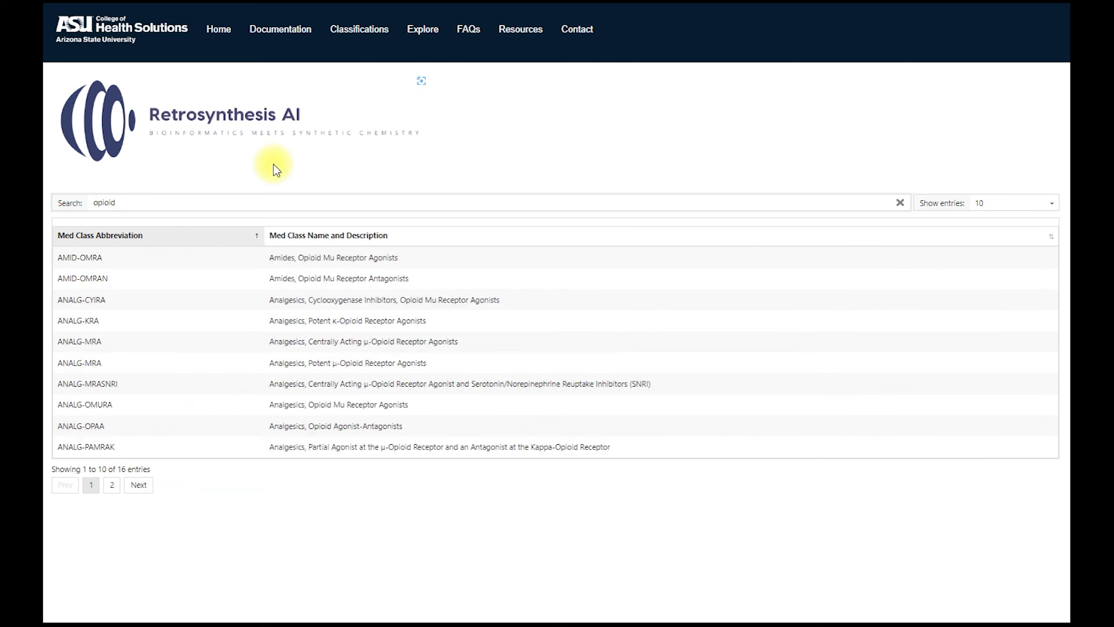
# Replace the opioid search with "virus" to list the matching medication classes.
pyautogui.press('BackSpace')
pyautogui.press('BackSpace')
pyautogui.press('BackSpace')
pyautogui.press('BackSpace')
pyautogui.press('BackSpace')
pyautogui.press('BackSpace')
pyautogui.write('virus')
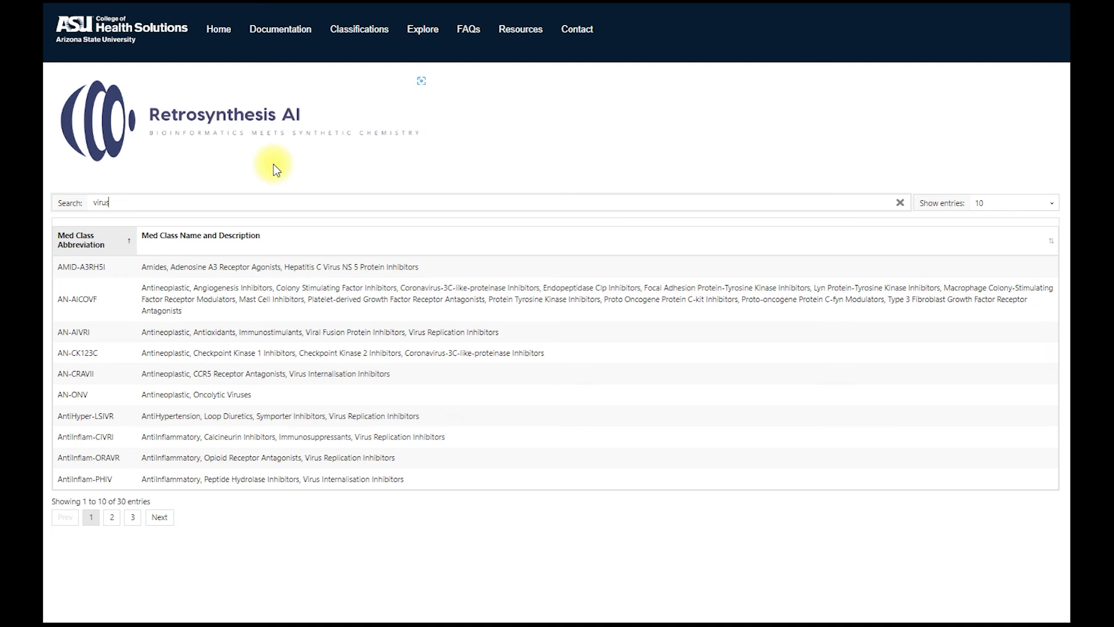
# Show 100 entries per page and look through the full list of medication classes matching "virus".
pyautogui.click(1050, 203)
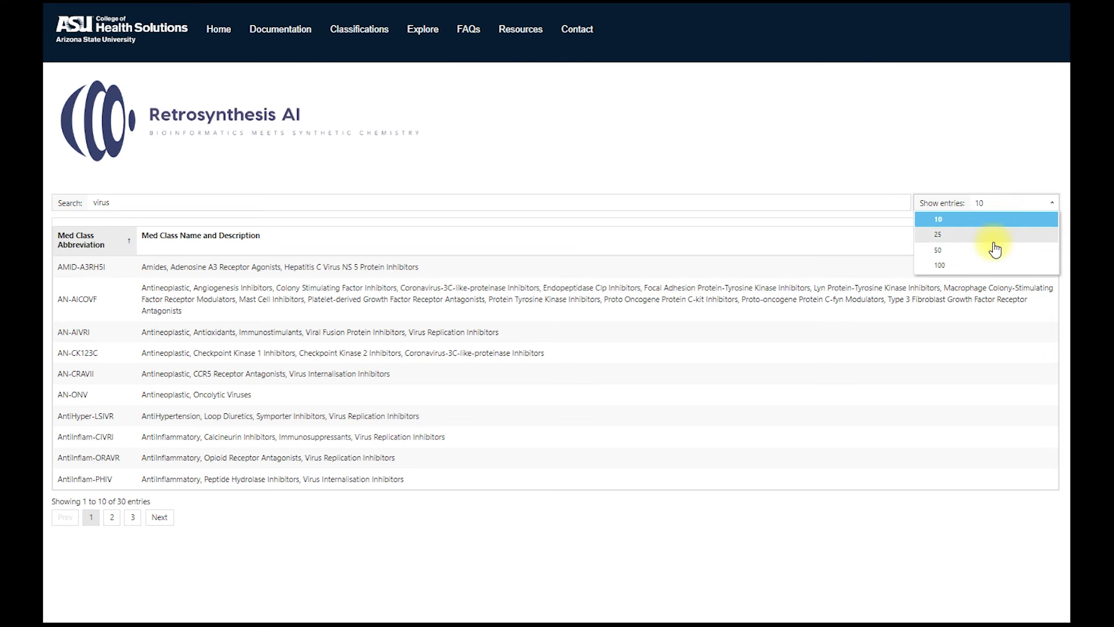
pyautogui.click(975, 265)
pyautogui.scroll(-6, 783, 379)
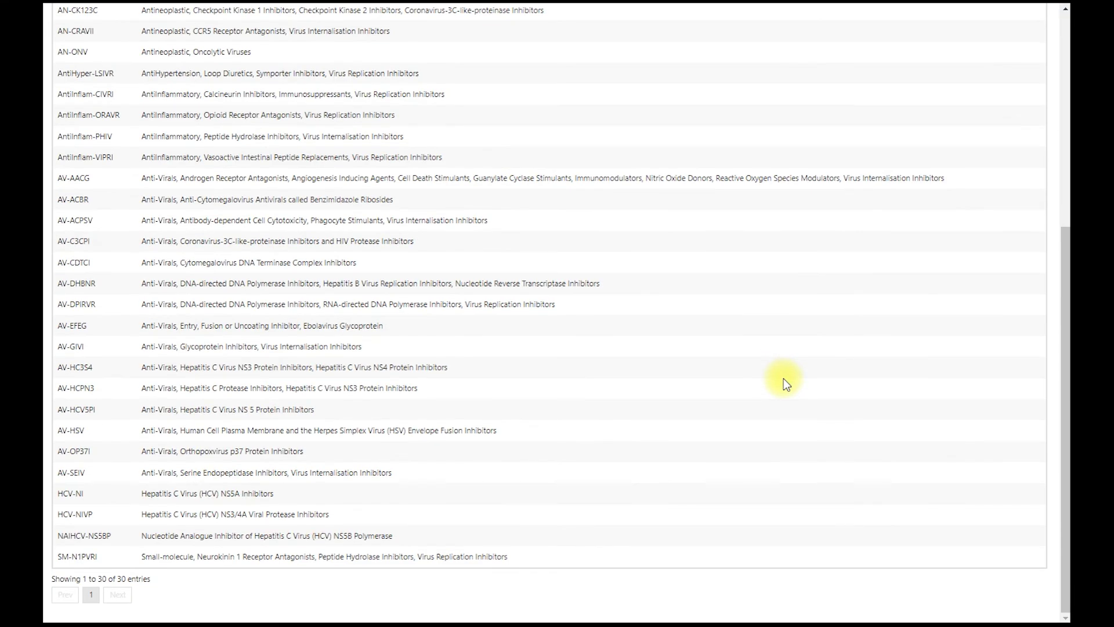
pyautogui.scroll(6, 783, 378)
# Return the medication class list to 10 entries per page and clear the "virus" search.
pyautogui.click(996, 207)
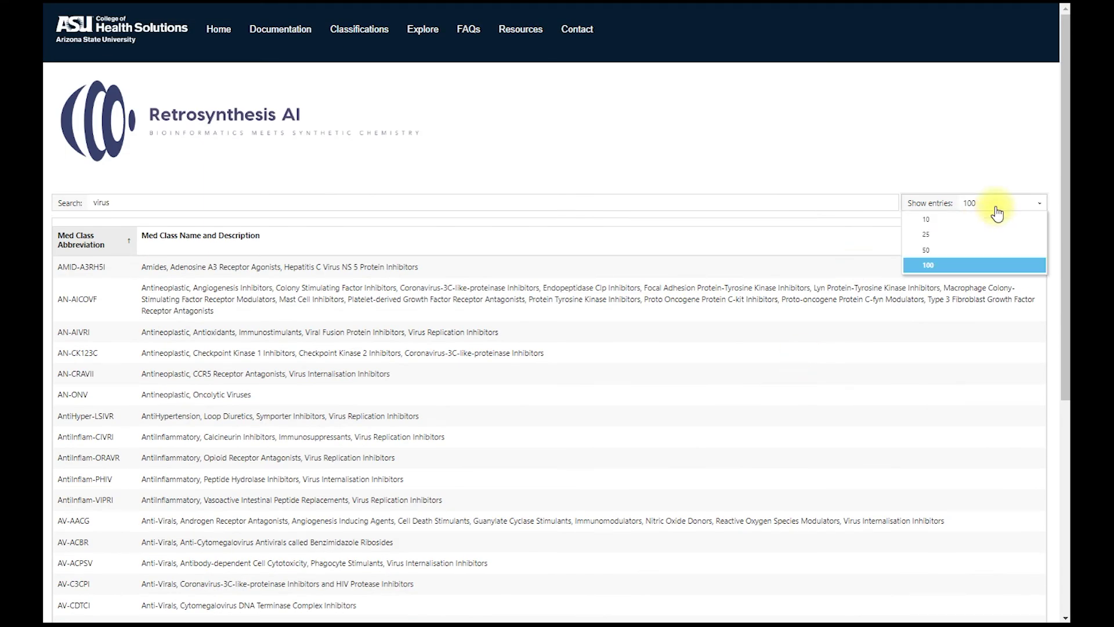
pyautogui.click(967, 220)
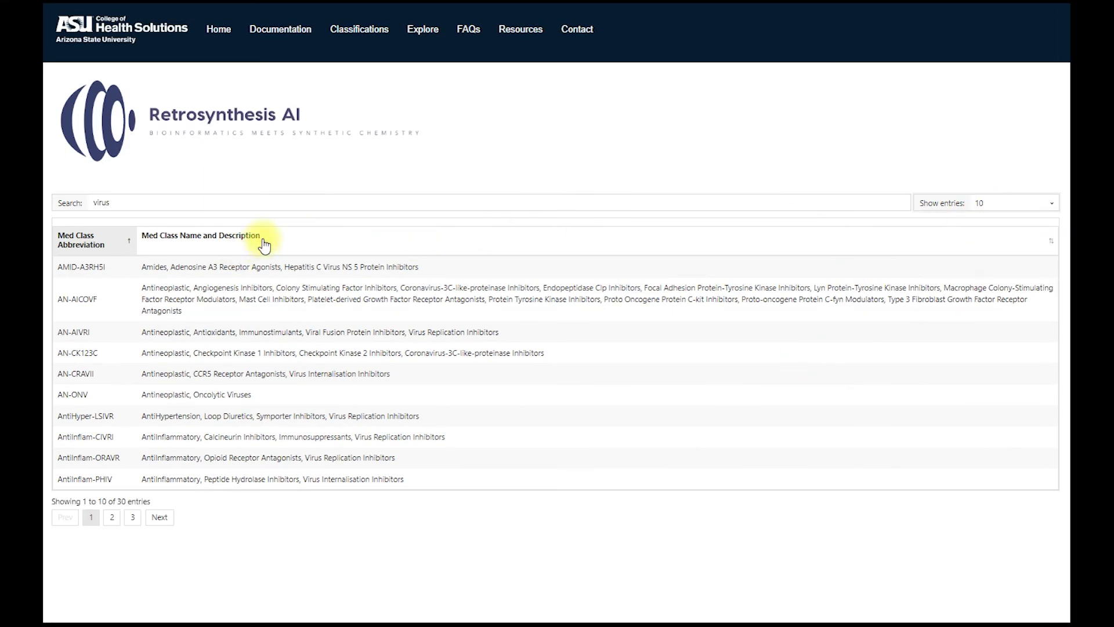
pyautogui.click(899, 202)
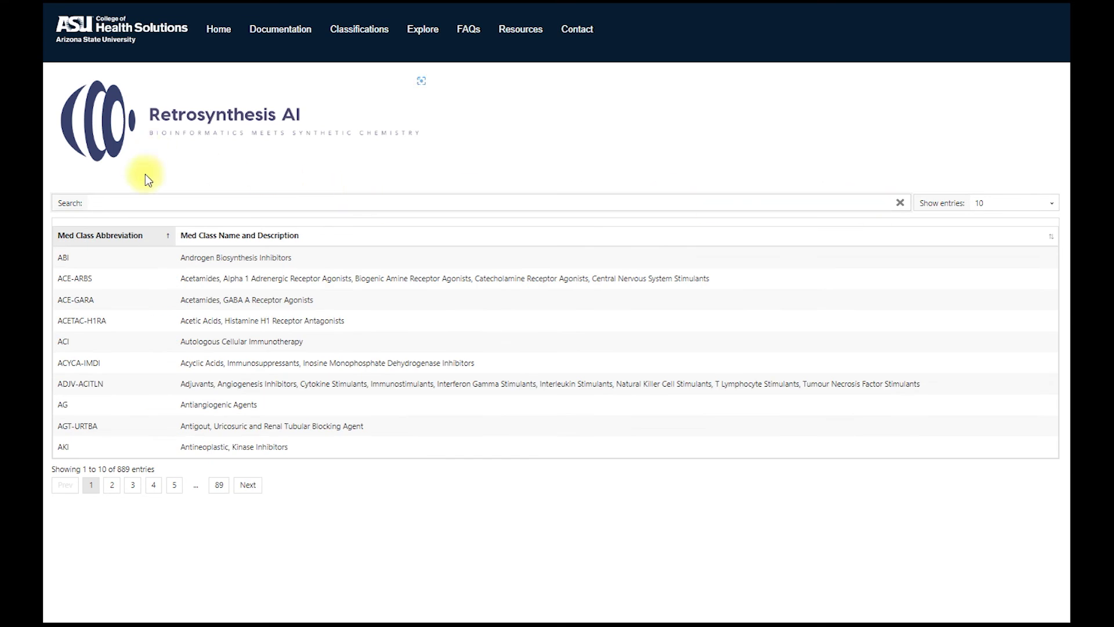
pyautogui.click(145, 200)
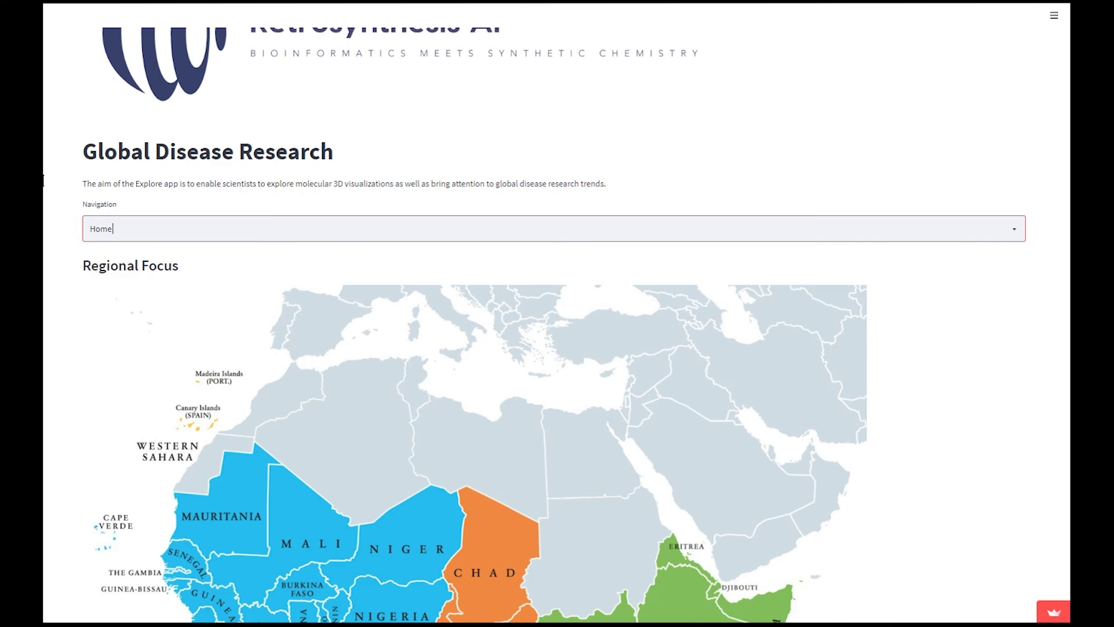
# Look over the Regional Focus map of Africa in the Explore app and open its Molecular 3D page.
pyautogui.scroll(-3, 604, 273)
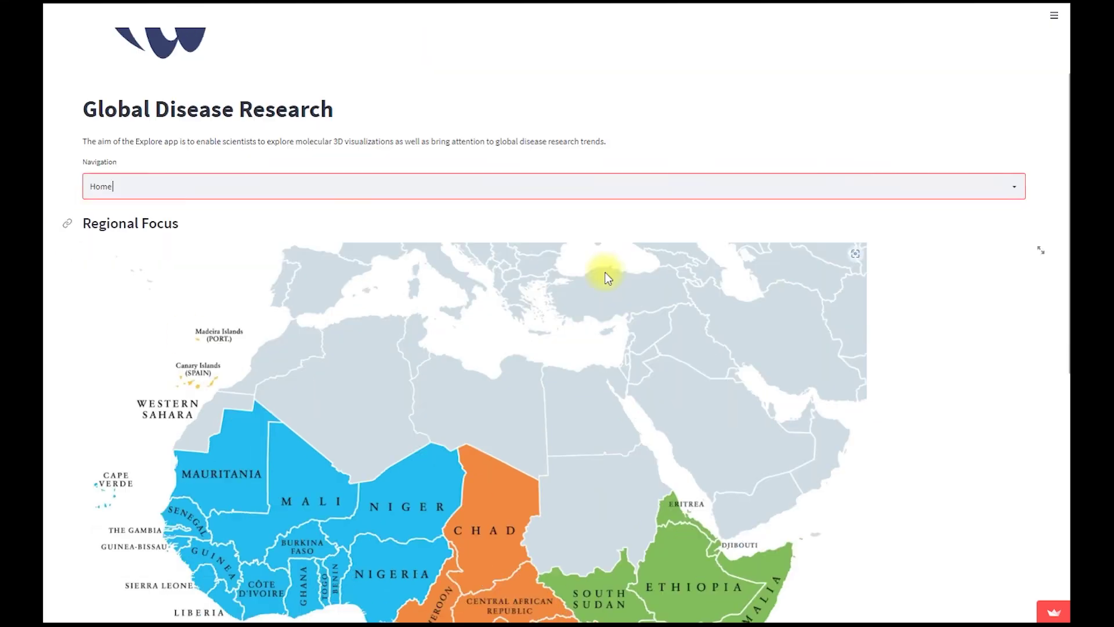
pyautogui.scroll(-3, 604, 273)
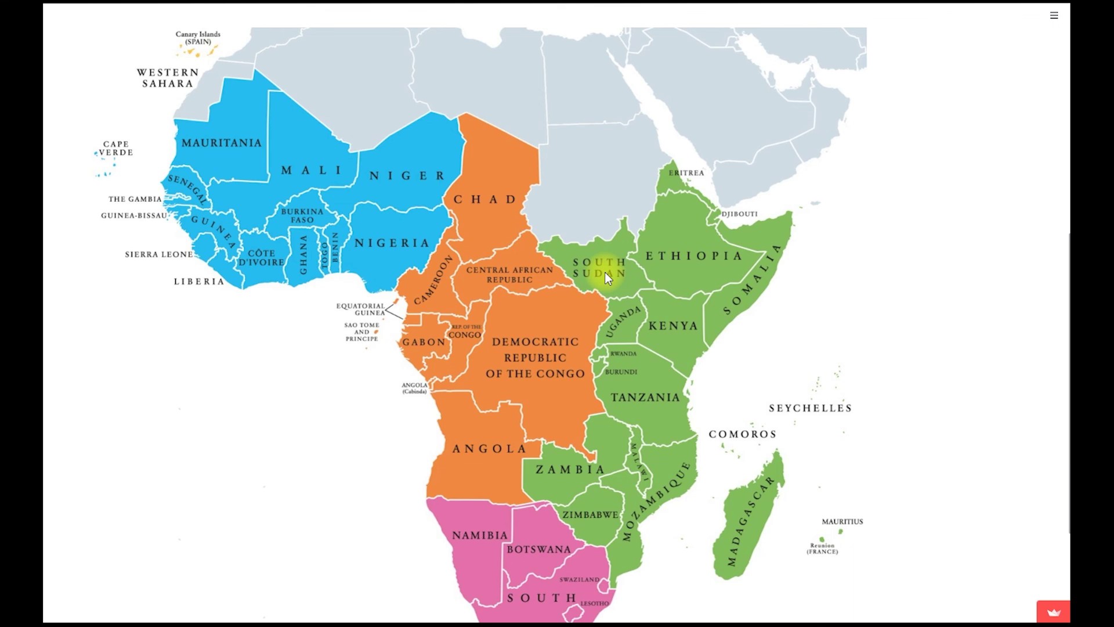
pyautogui.scroll(-2, 605, 272)
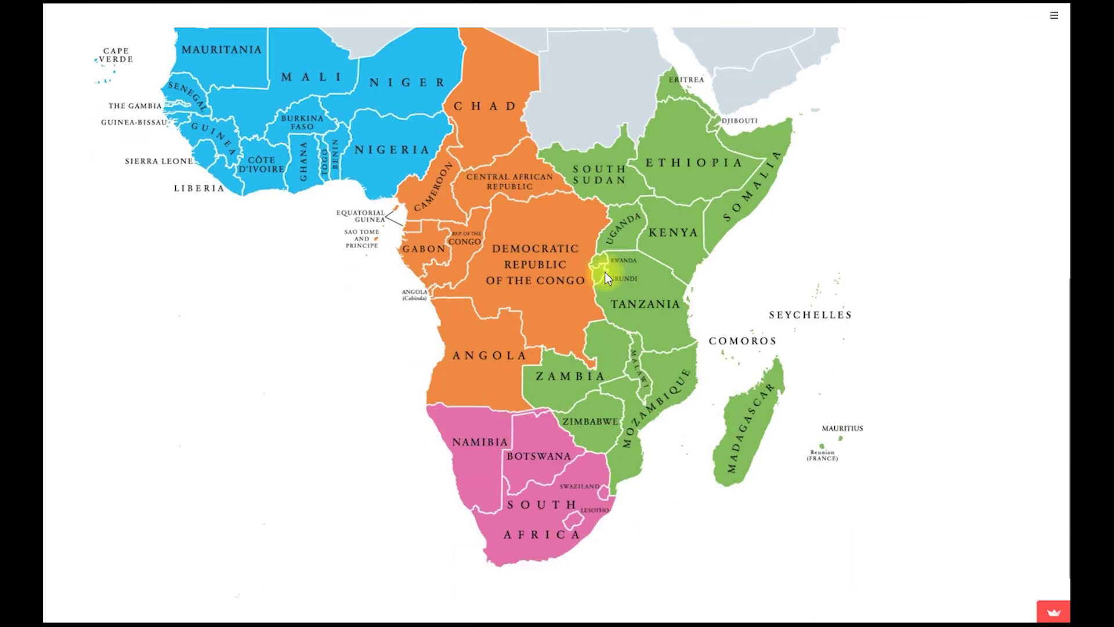
pyautogui.scroll(2, 604, 273)
pyautogui.scroll(5, 605, 273)
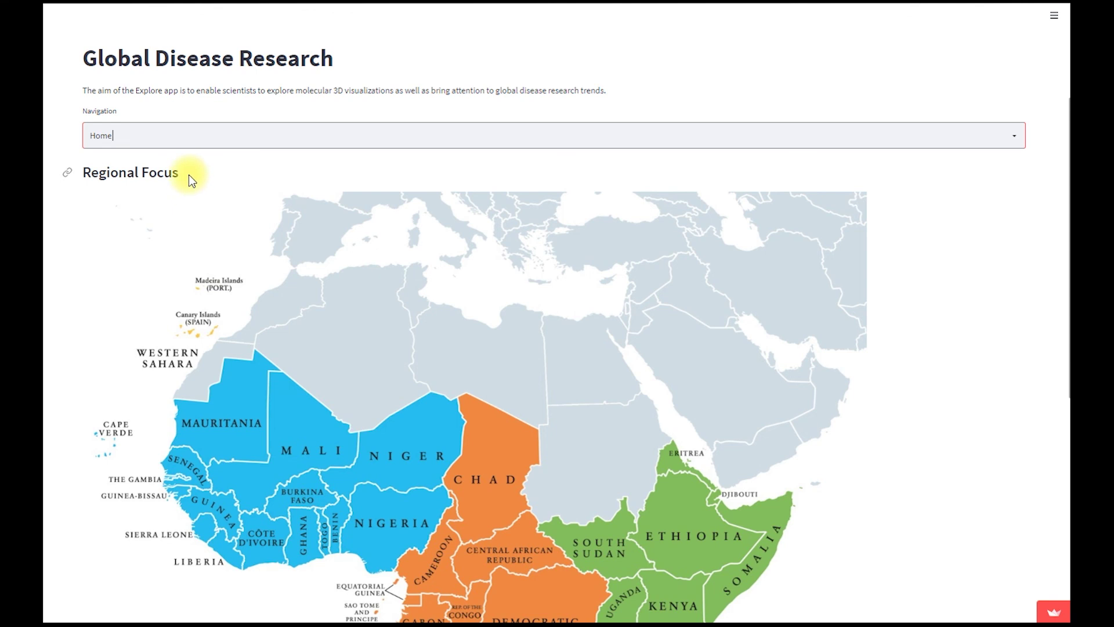
pyautogui.click(201, 142)
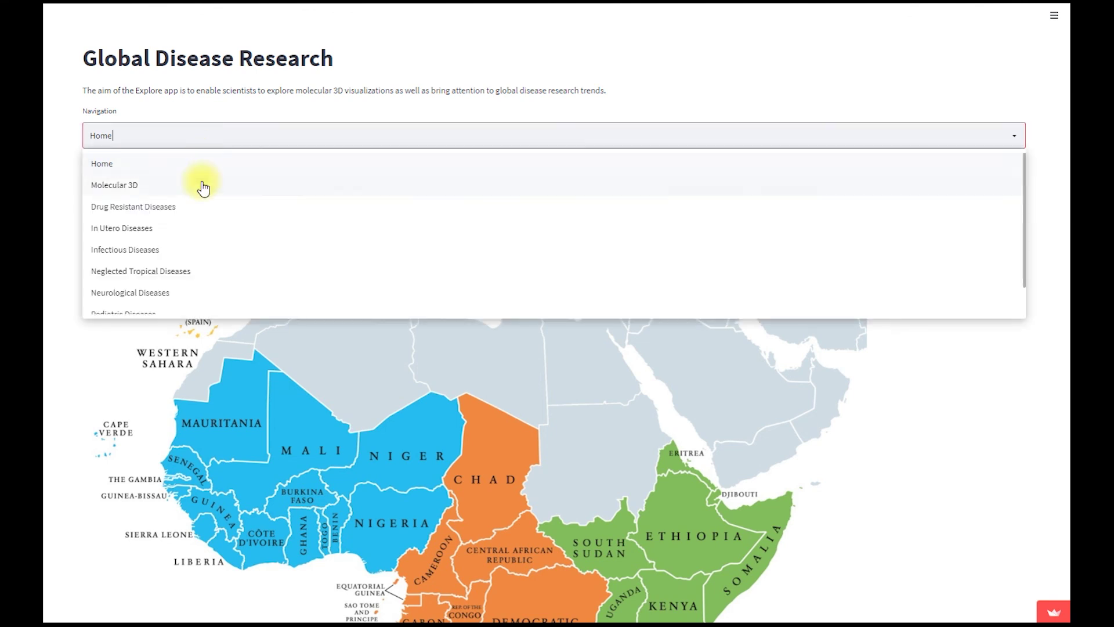
pyautogui.click(175, 185)
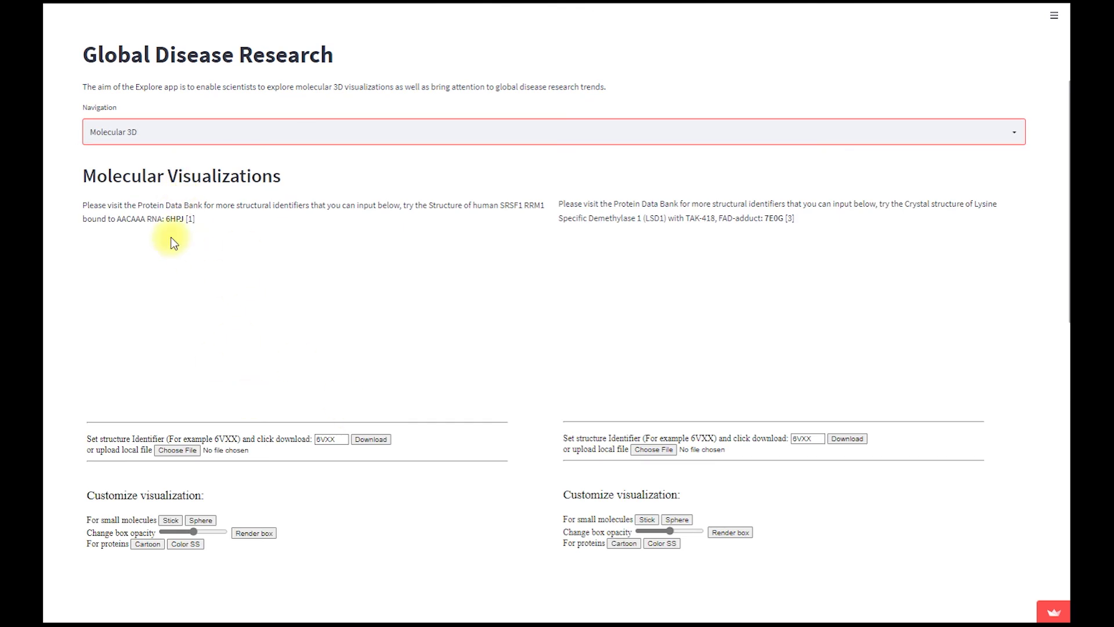
# Copy the suggested identifier 6HPJ into the SRSF1 RRM1 viewer and download that structure.
pyautogui.doubleClick(175, 218)
pyautogui.hotkey('ctrl', 'c')
pyautogui.doubleClick(341, 439)
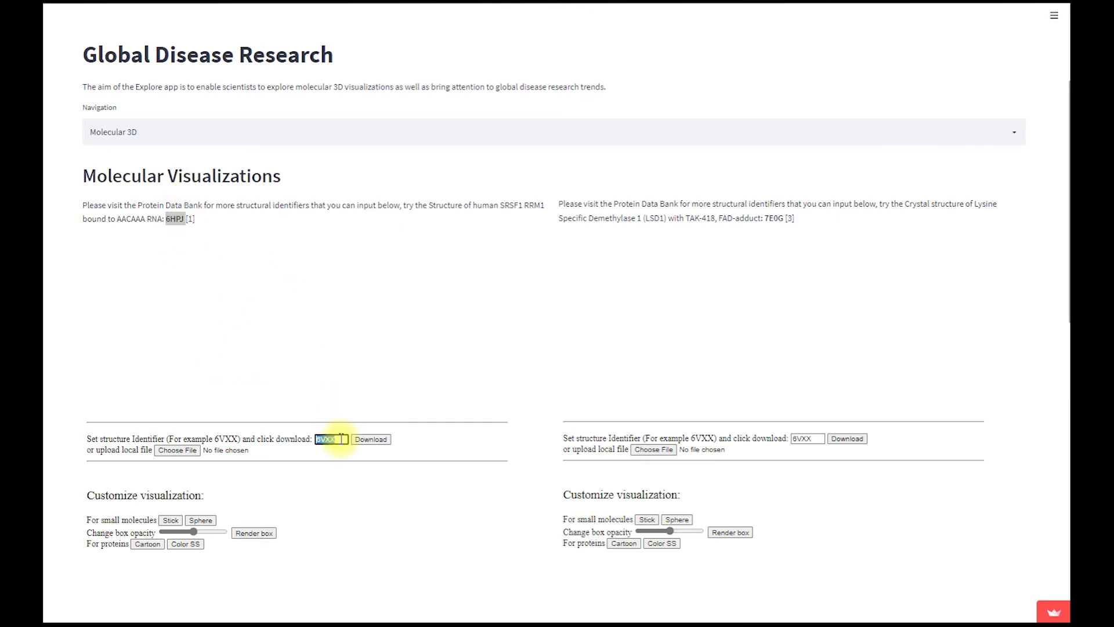
pyautogui.hotkey('ctrl', 'v')
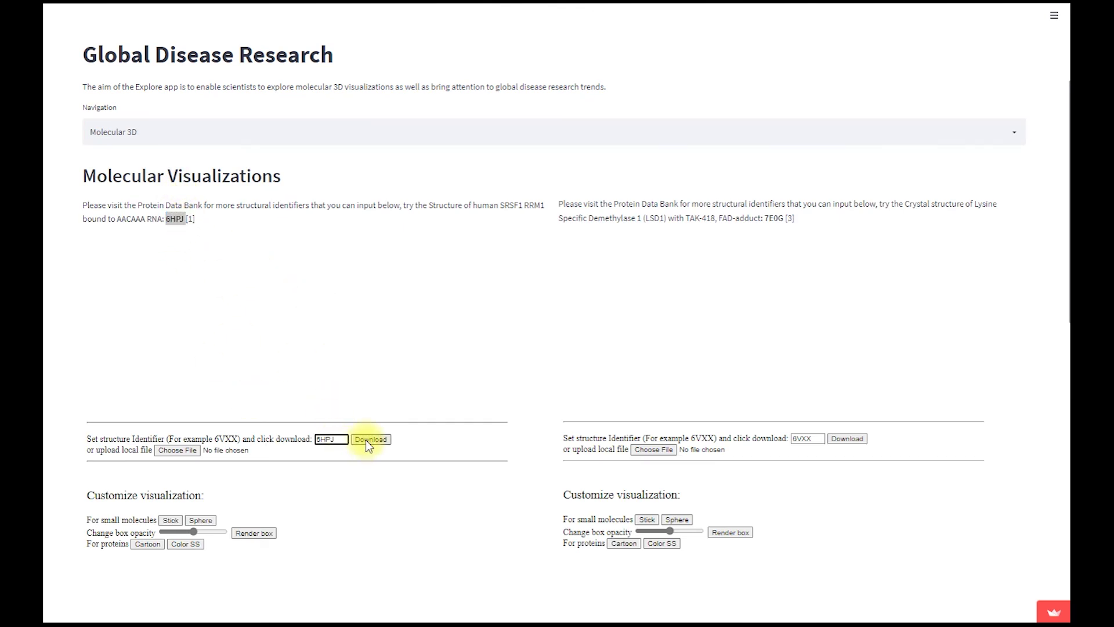
pyautogui.click(368, 440)
# Preview 6HPJ as sticks and spheres, render it as a cartoon coloured with Color SS, and rotate the model.
pyautogui.click(172, 520)
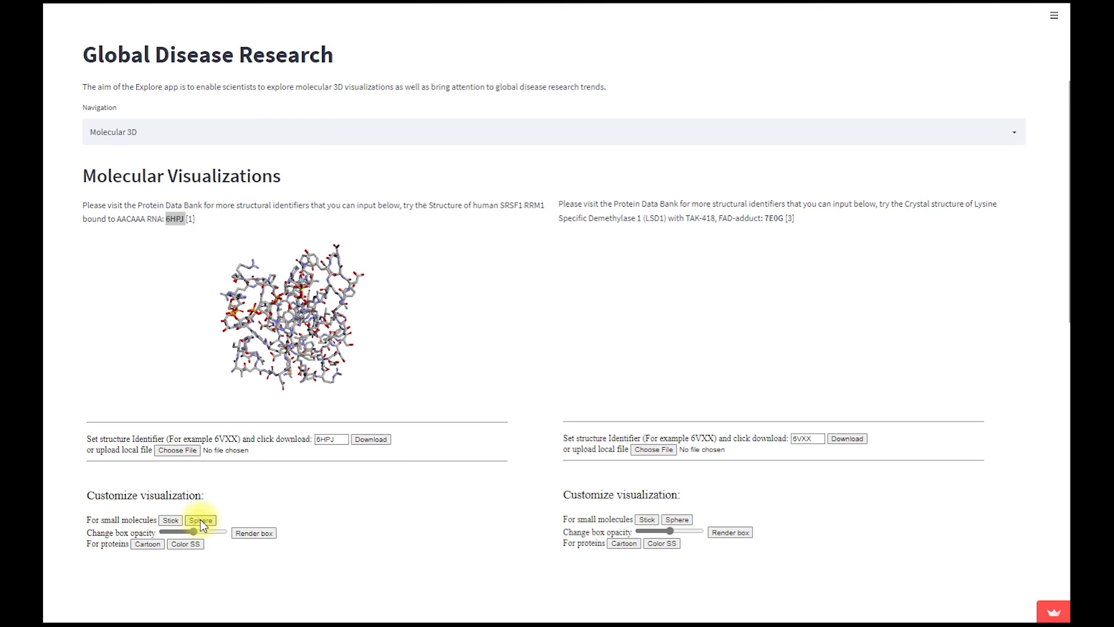
pyautogui.click(200, 519)
pyautogui.click(148, 543)
pyautogui.click(181, 544)
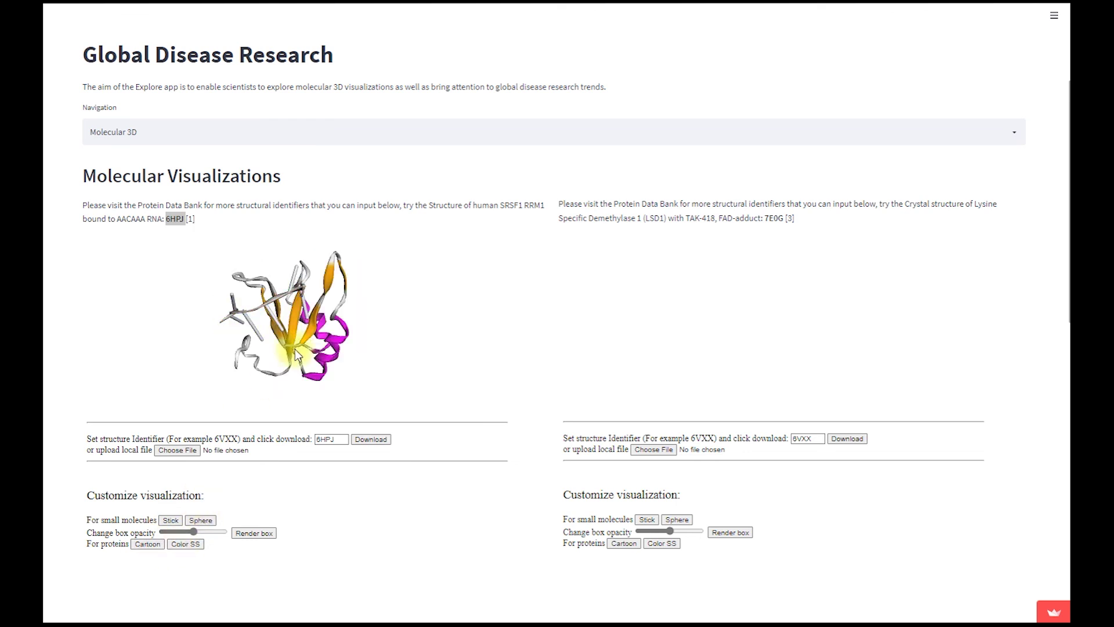
pyautogui.moveTo(294, 349); pyautogui.dragTo(155, 375)
# Copy the suggested identifier 6JVB into the Human CRMP2 viewer and download that structure.
pyautogui.scroll(-5, 407, 476)
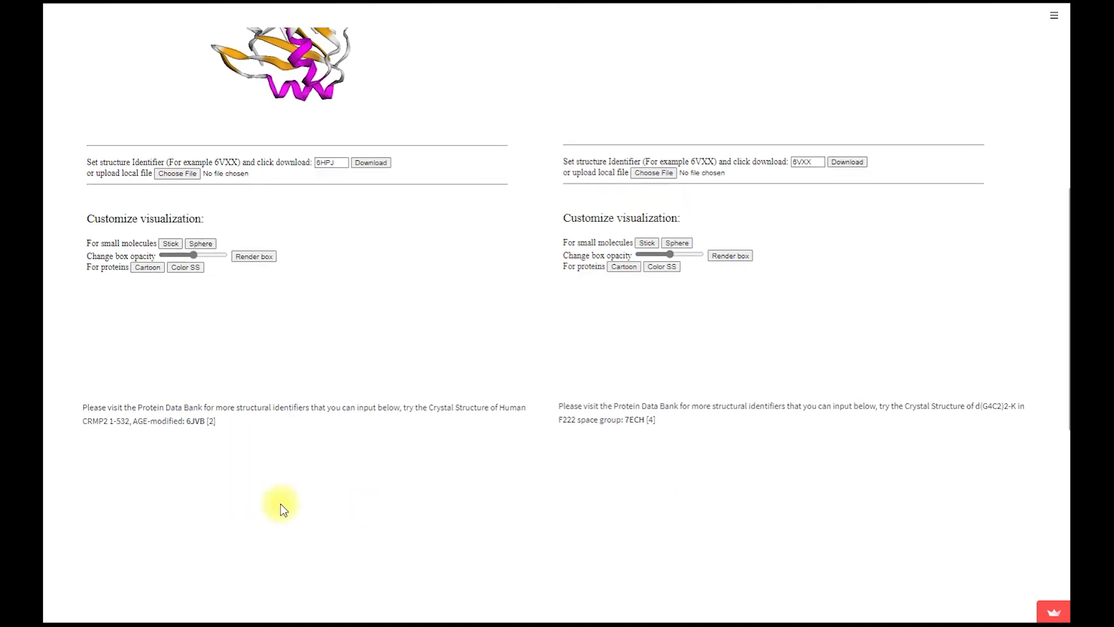
pyautogui.scroll(-2, 212, 320)
pyautogui.doubleClick(201, 323)
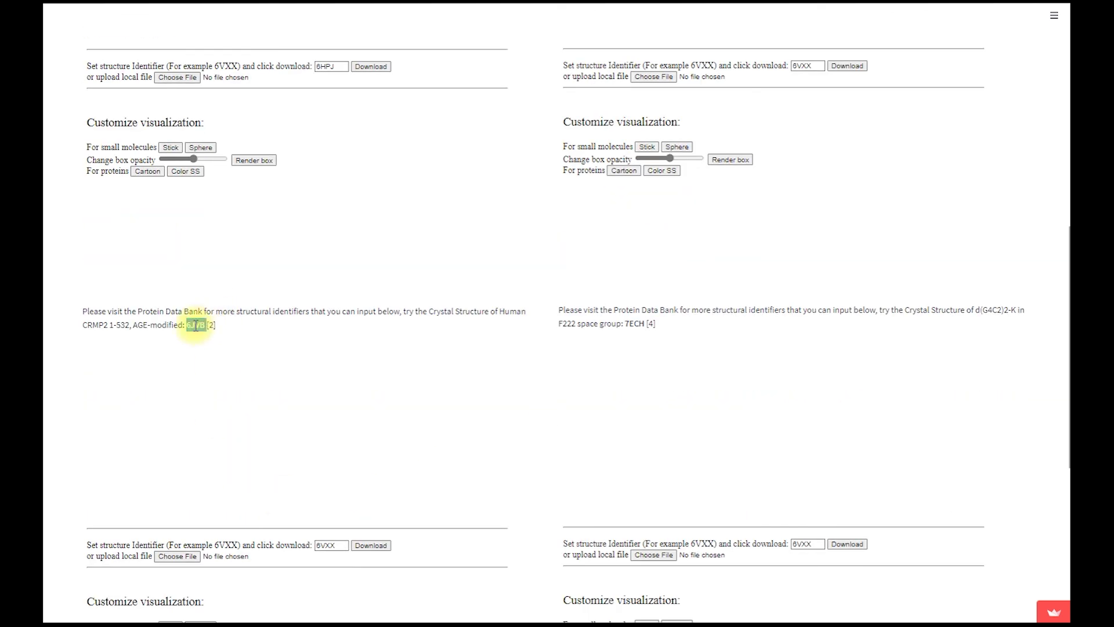
pyautogui.hotkey('ctrl', 'c')
pyautogui.doubleClick(342, 544)
pyautogui.hotkey('ctrl', 'v')
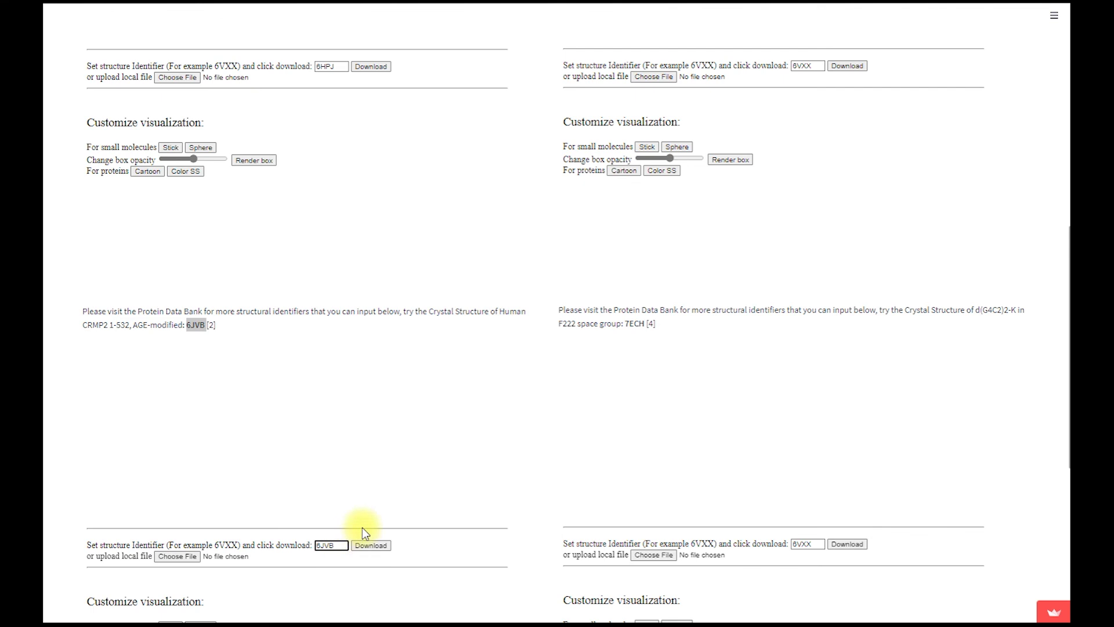
pyautogui.click(363, 544)
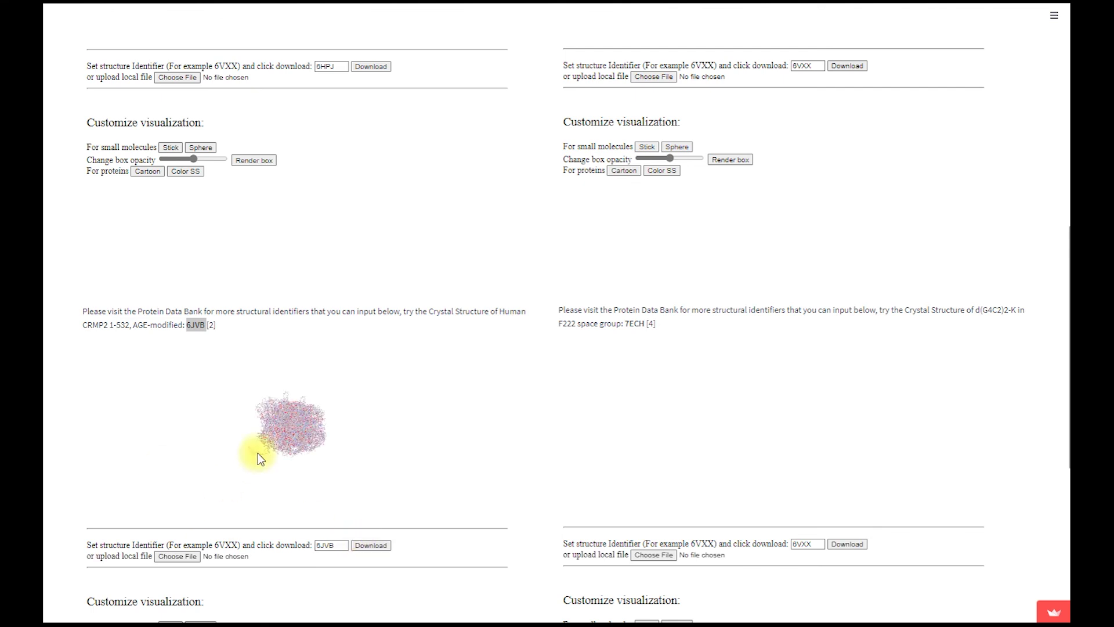
# Preview enlarged 6JVB as sticks and spheres, render it as a cartoon coloured with Color SS, and rotate the model.
pyautogui.scroll(-2, 258, 453)
pyautogui.scroll(5, 258, 452)
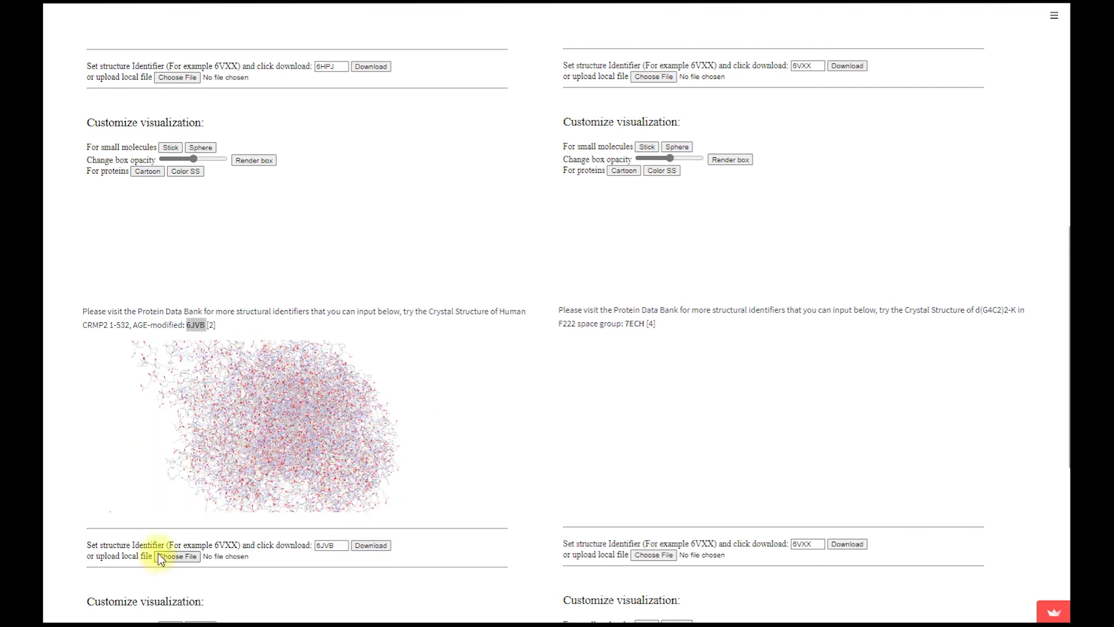
pyautogui.scroll(-2, 158, 553)
pyautogui.click(177, 532)
pyautogui.click(193, 533)
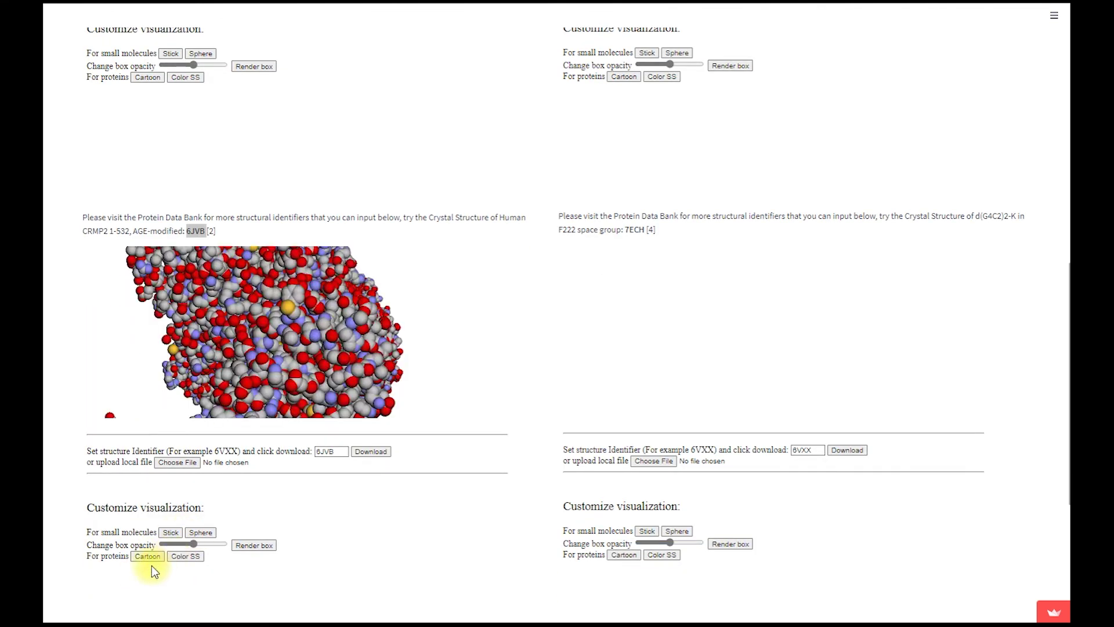
pyautogui.click(148, 555)
pyautogui.click(182, 556)
pyautogui.moveTo(226, 406); pyautogui.dragTo(331, 351)
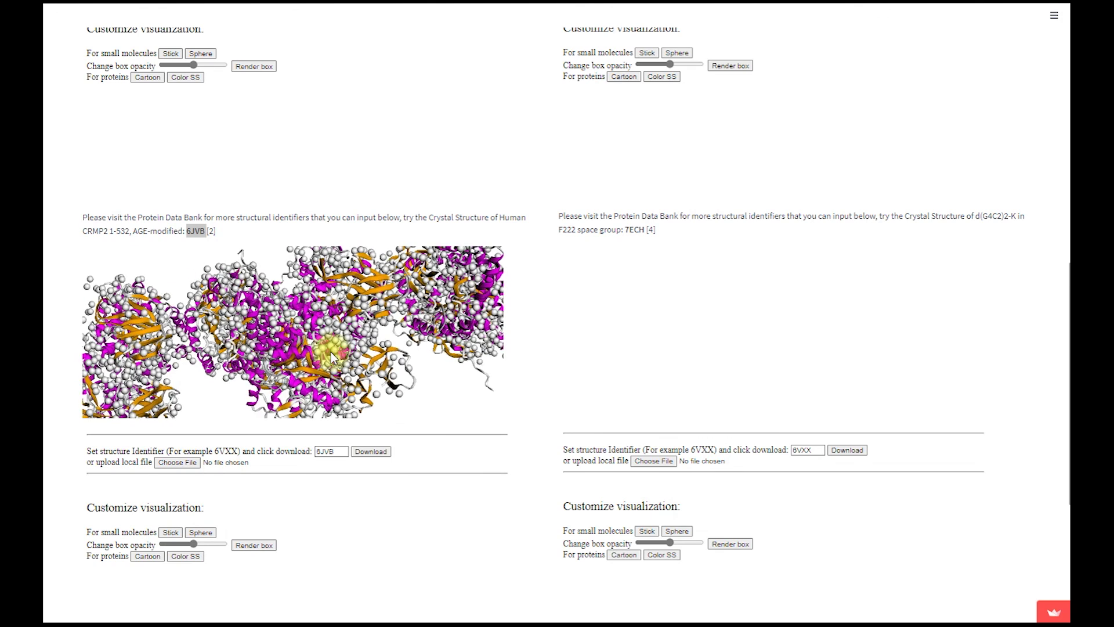
# Copy the suggested identifier 7ECH into the d(G4C2)2-K viewer and download that structure.
pyautogui.doubleClick(635, 230)
pyautogui.click(810, 450)
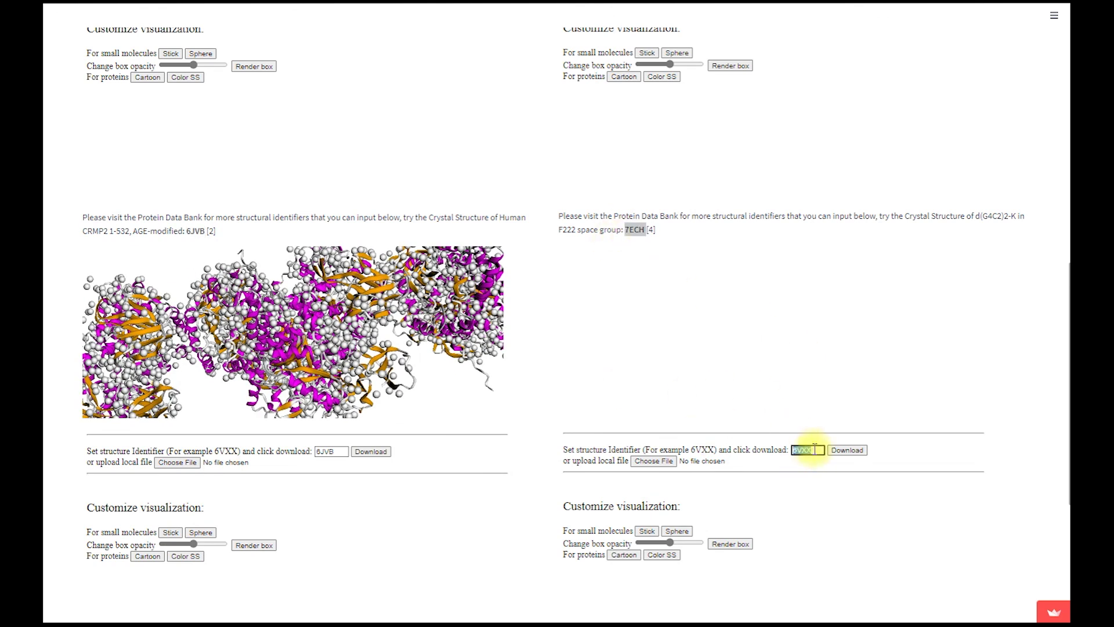
pyautogui.hotkey('ctrl', 'v')
pyautogui.click(844, 450)
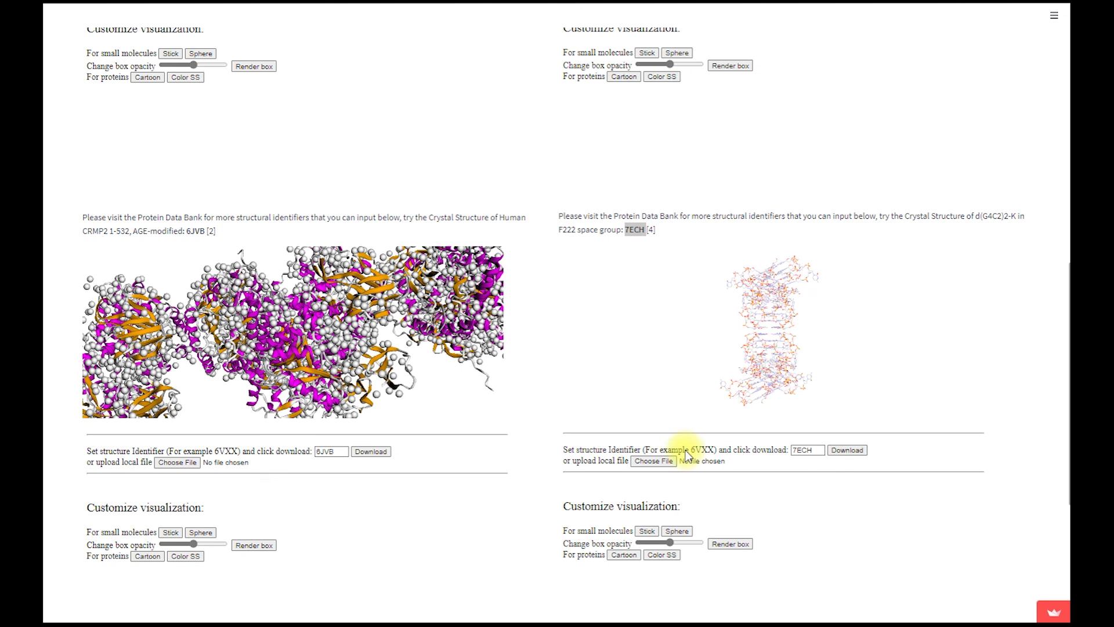
# Preview 7ECH as sticks and spheres, and render it as a cartoon with Color SS colouring.
pyautogui.click(649, 531)
pyautogui.click(675, 531)
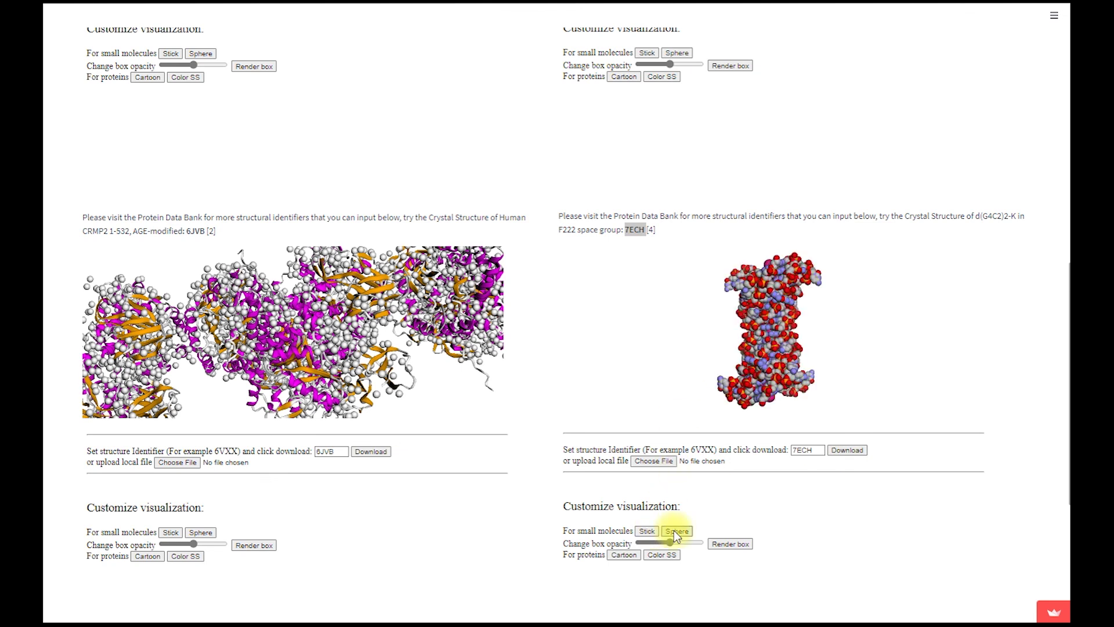
pyautogui.click(623, 554)
pyautogui.click(660, 555)
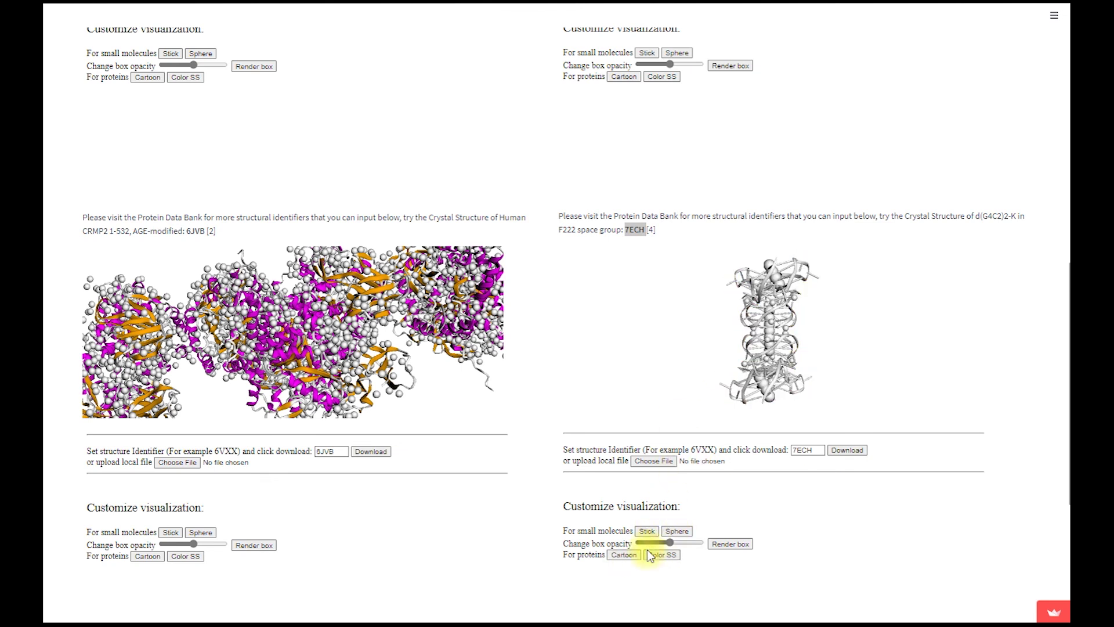
# Switch 7ECH back to sticks, render it as spheres, and rotate the model.
pyautogui.click(646, 531)
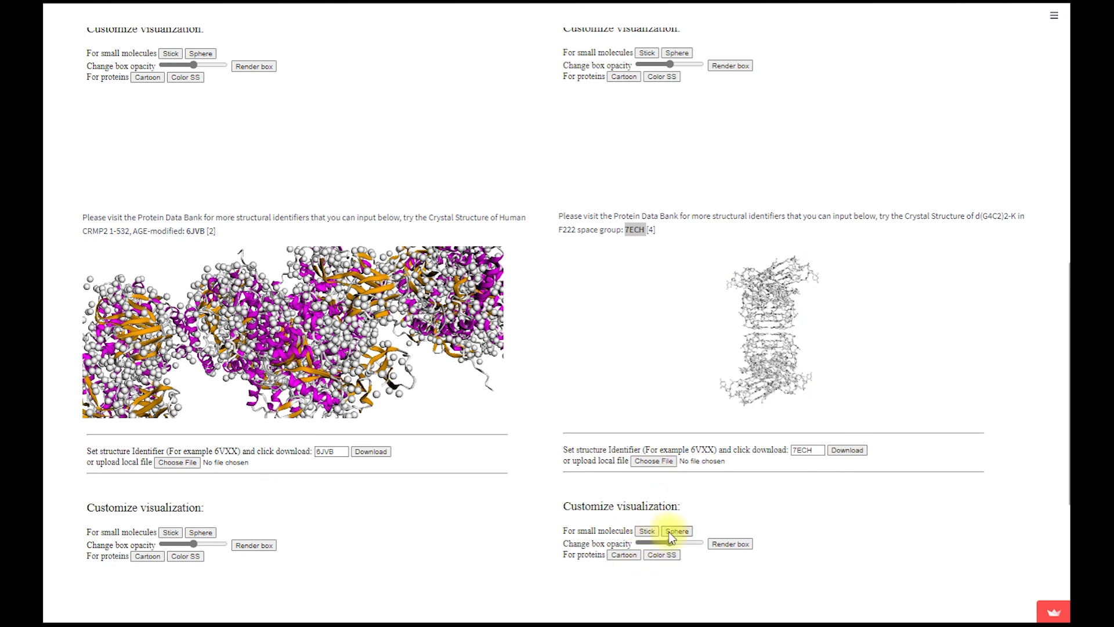
pyautogui.click(675, 531)
pyautogui.moveTo(737, 353); pyautogui.dragTo(652, 361)
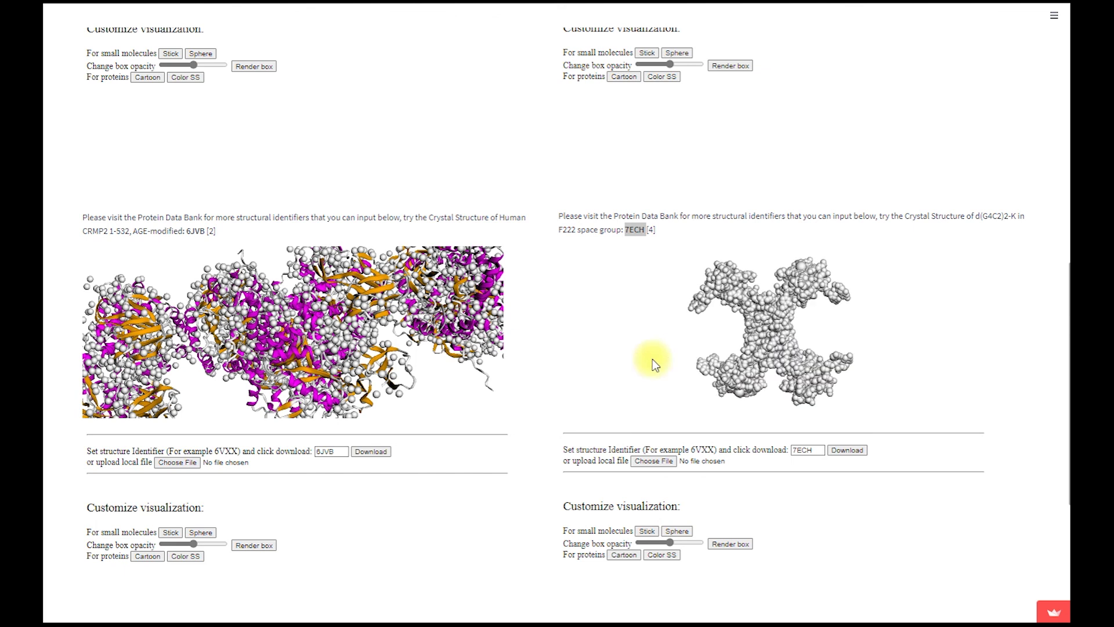
# Review the available disease categories in the Explore app and open the Drug Resistant Diseases page.
pyautogui.scroll(6, 115, 168)
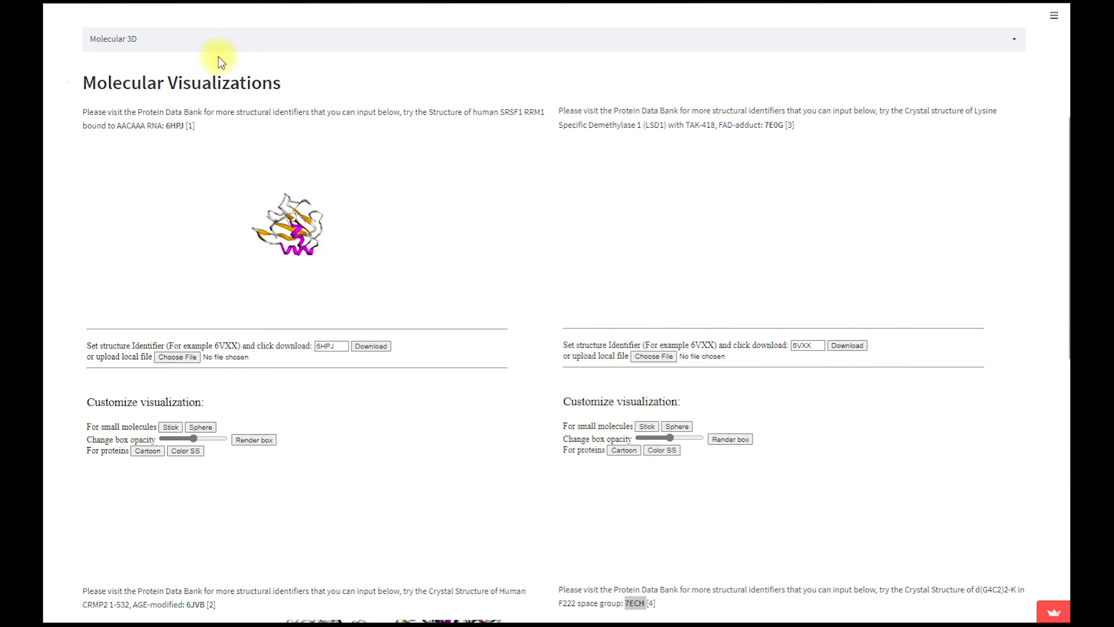
pyautogui.scroll(3, 215, 52)
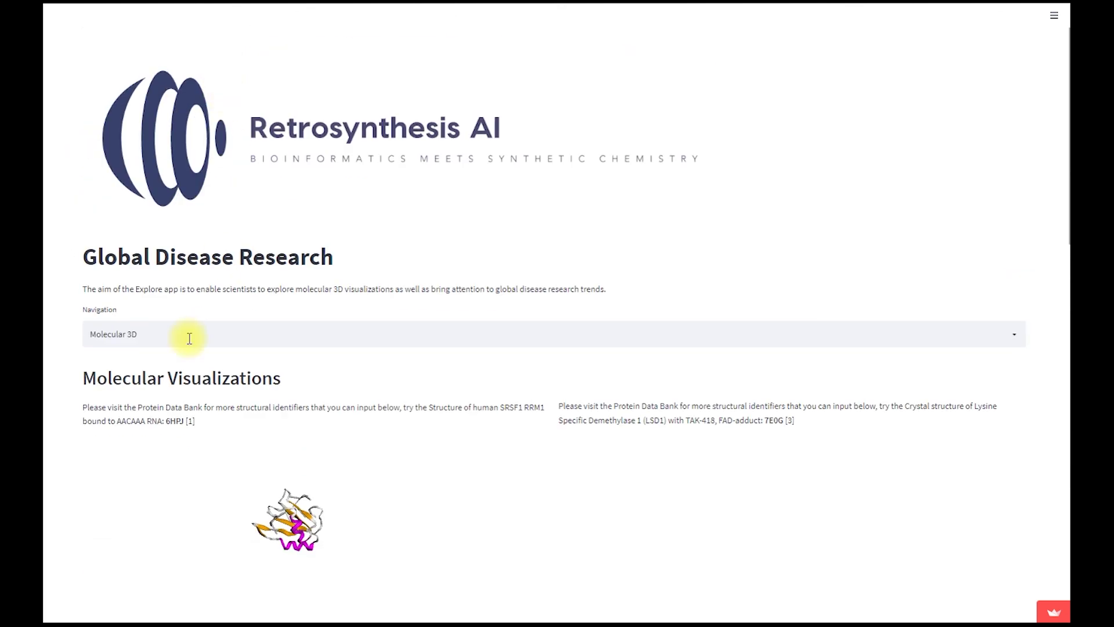
pyautogui.click(185, 334)
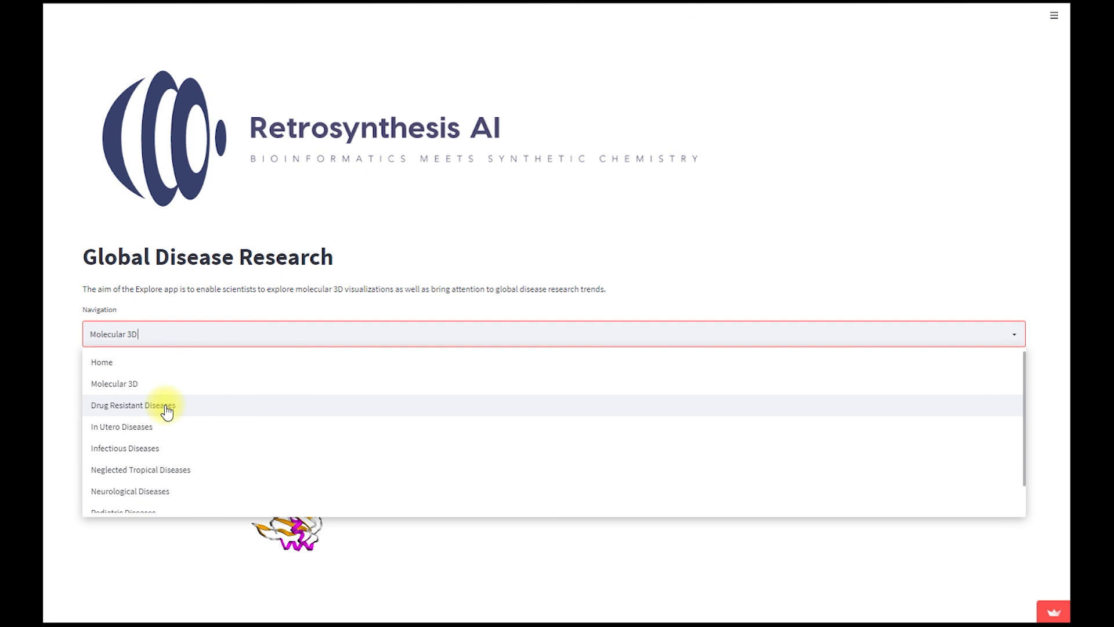
pyautogui.scroll(-1, 167, 411)
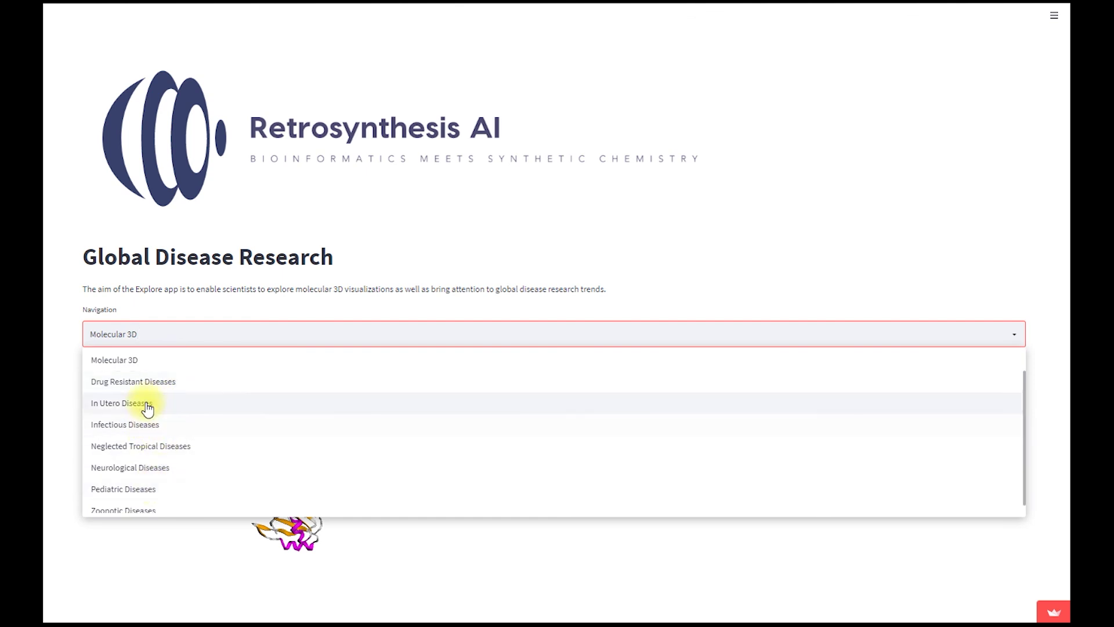
pyautogui.scroll(-1, 149, 493)
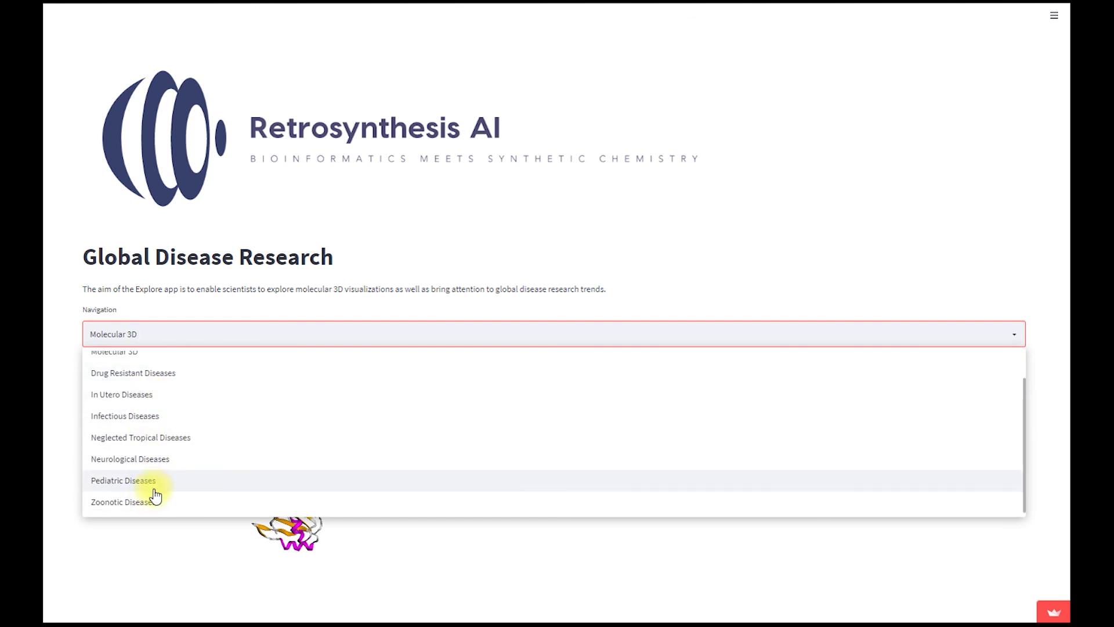
pyautogui.click(137, 372)
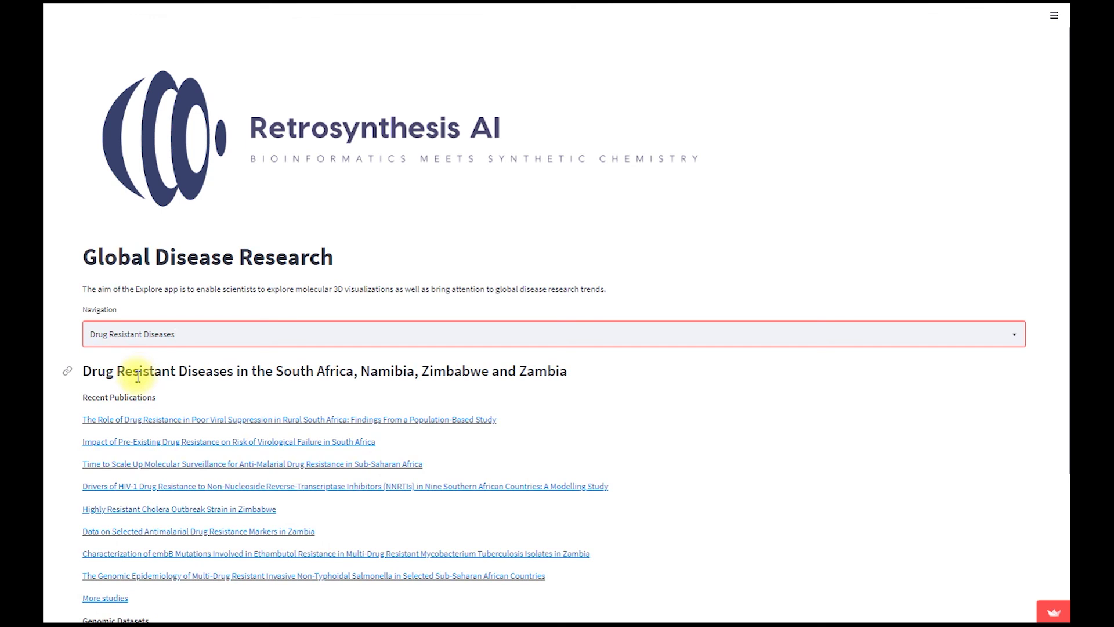
# View the In Utero Diseases and Neurological Diseases research pages, and return to the Drug Resistant Diseases page.
pyautogui.scroll(-3, 137, 374)
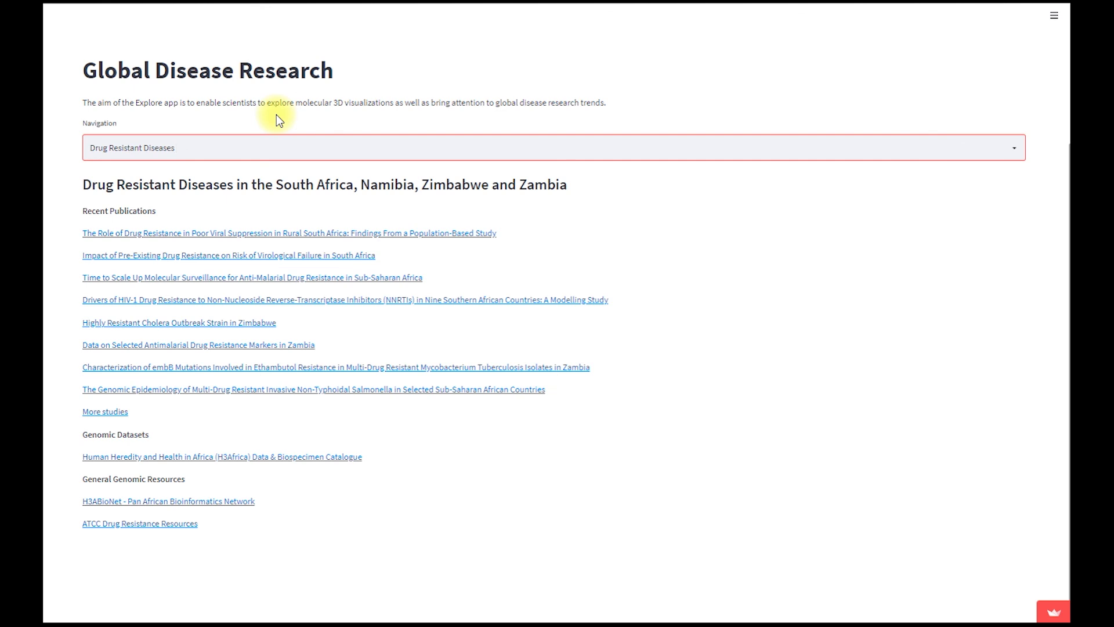
pyautogui.click(259, 153)
pyautogui.click(188, 244)
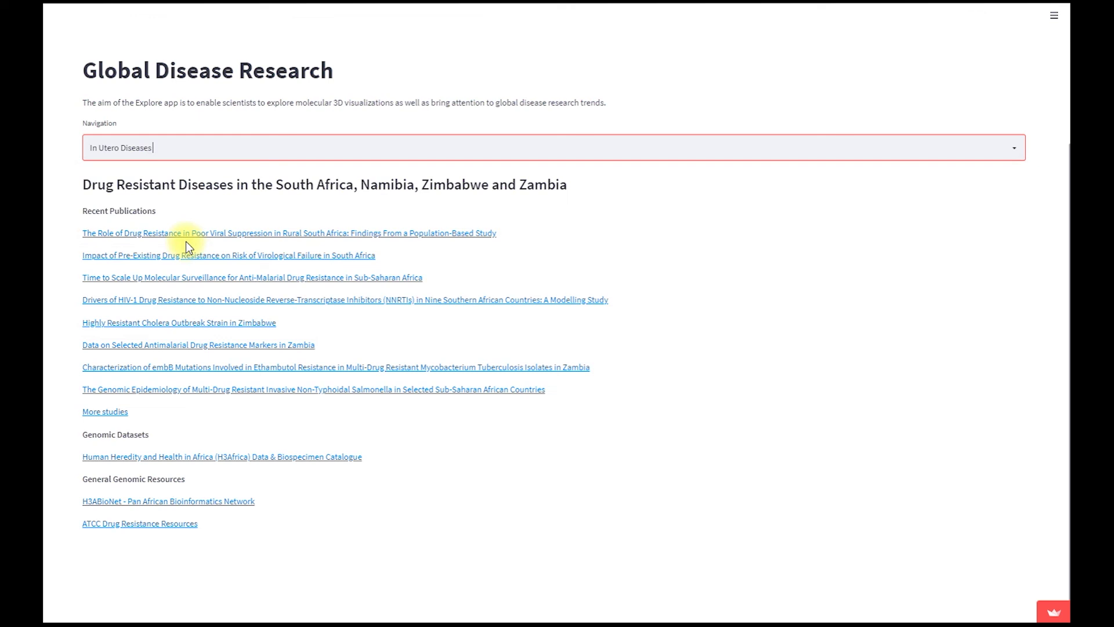
pyautogui.click(209, 143)
pyautogui.click(150, 307)
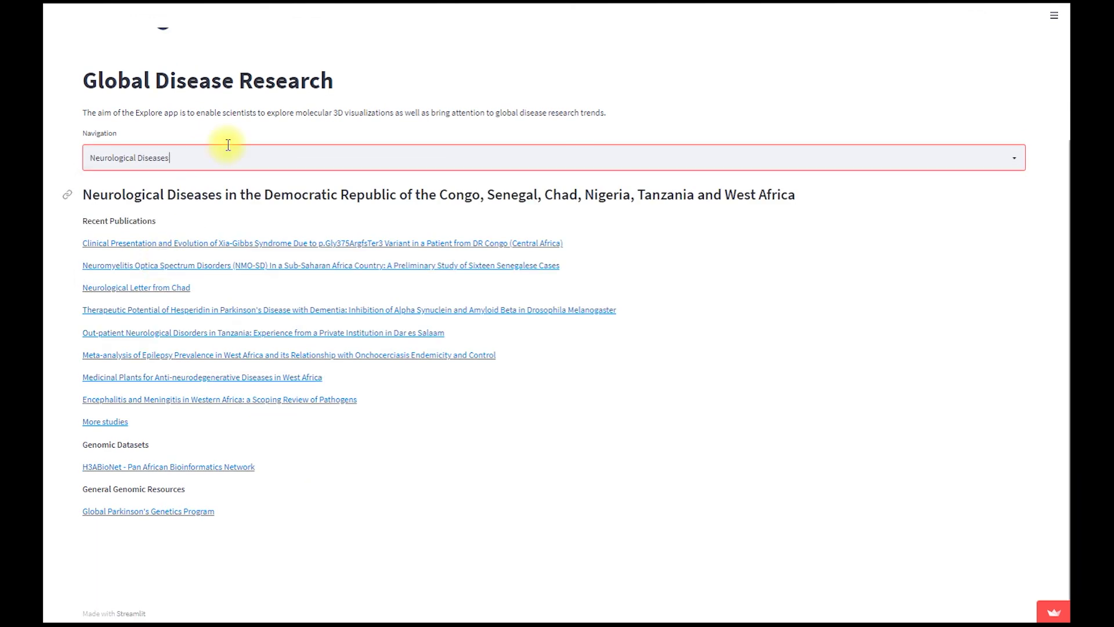
pyautogui.click(232, 155)
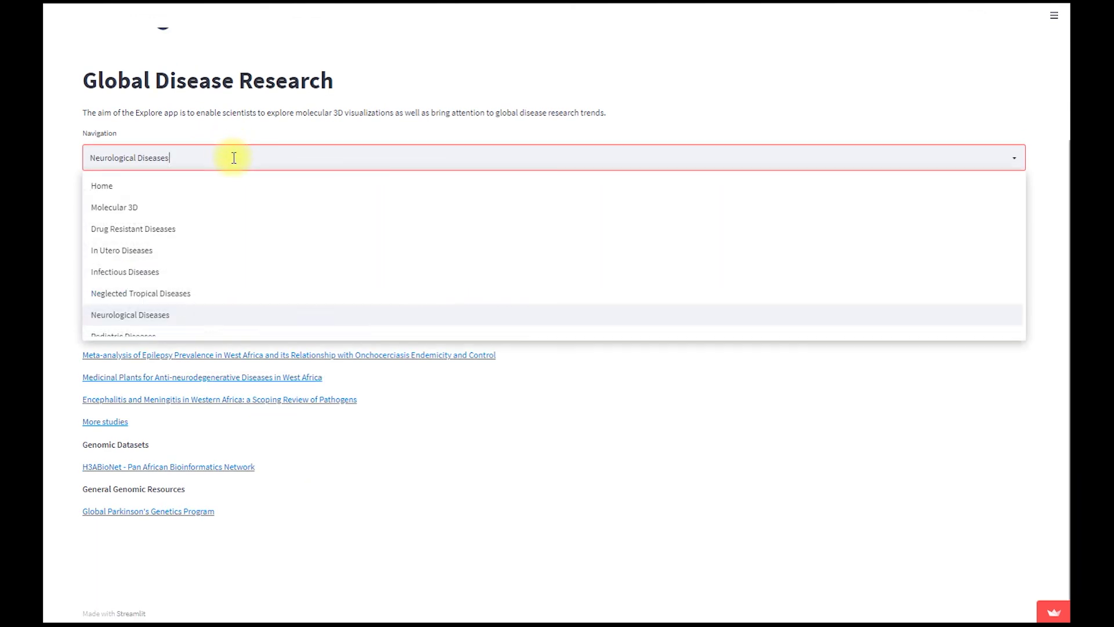
pyautogui.click(147, 228)
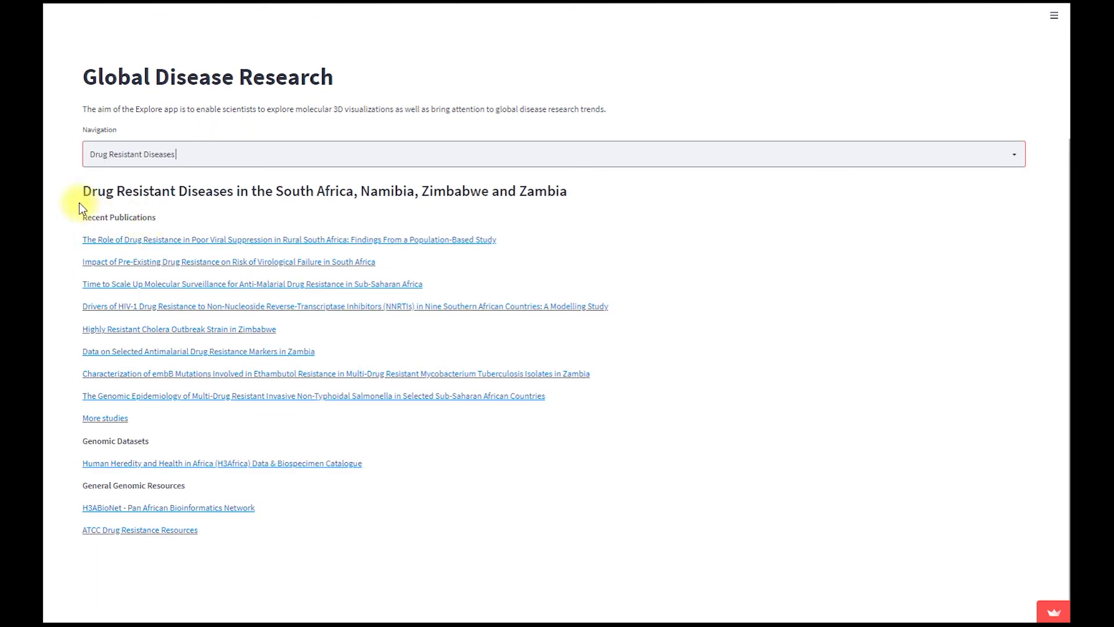
# Go to the Frequently Asked Questions page and highlight the question about finding important drug info such as warnings, withdrawals or discontinuations.
pyautogui.click(45, 226)
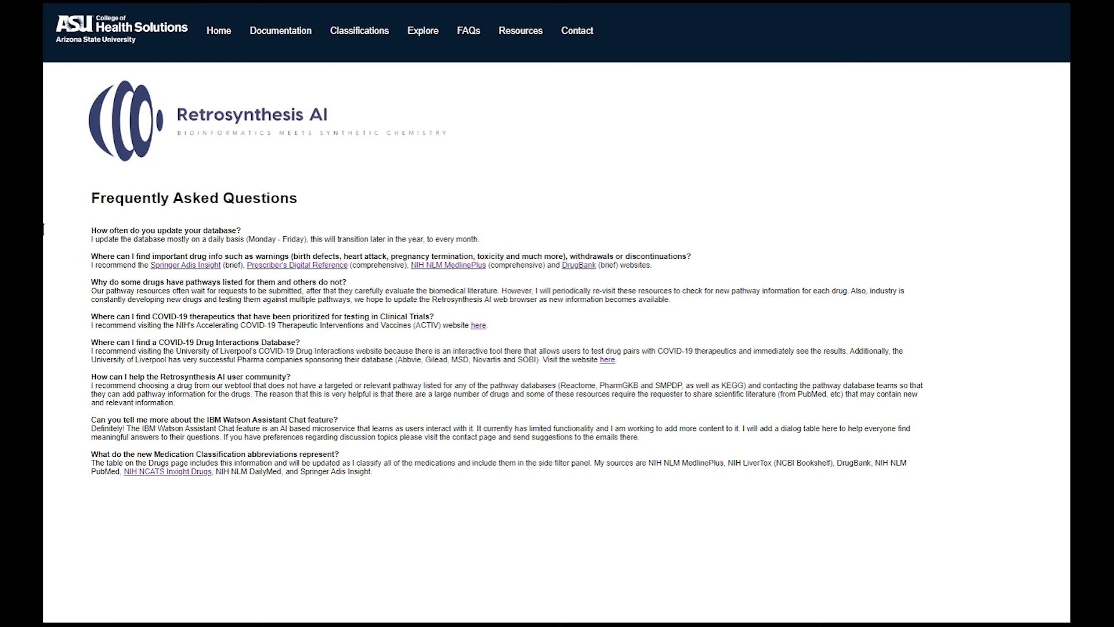
pyautogui.moveTo(91, 256); pyautogui.dragTo(687, 255)
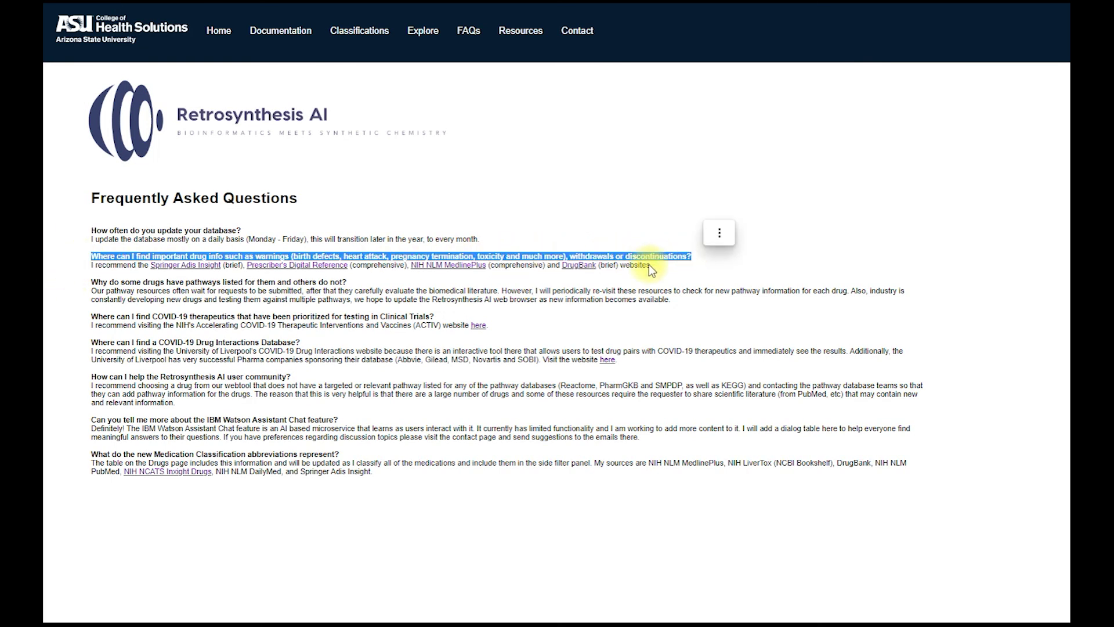
pyautogui.click(66, 298)
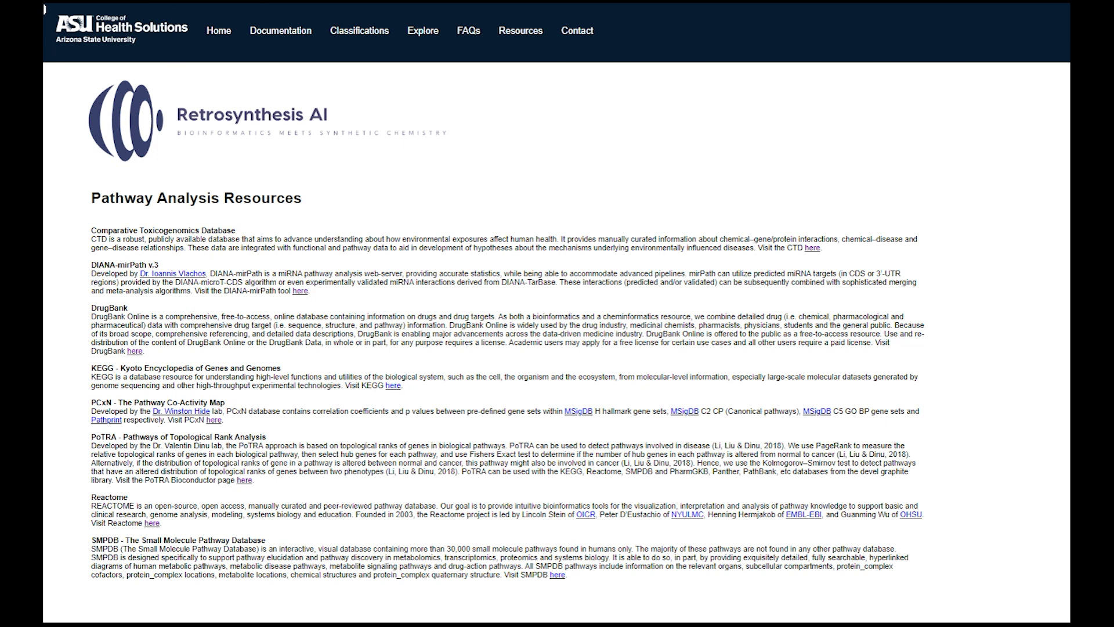
# Go back through the browsing history from the Pathway Analysis Resources page to the Contact Information page.
pyautogui.hotkey('alt', 'Left')
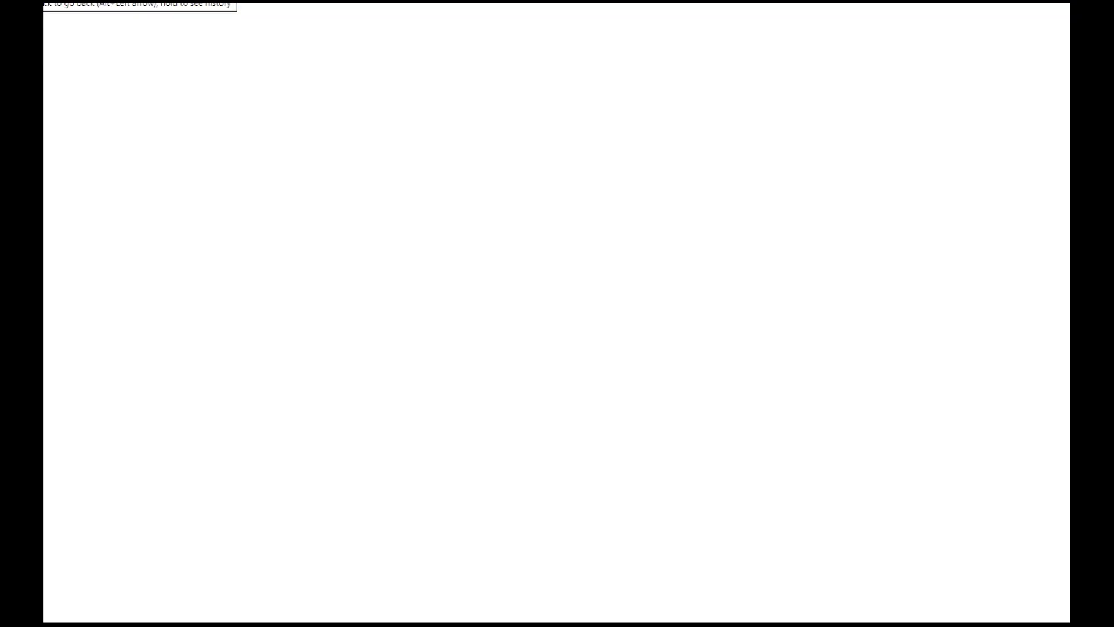
pyautogui.hotkey('alt', 'Left')
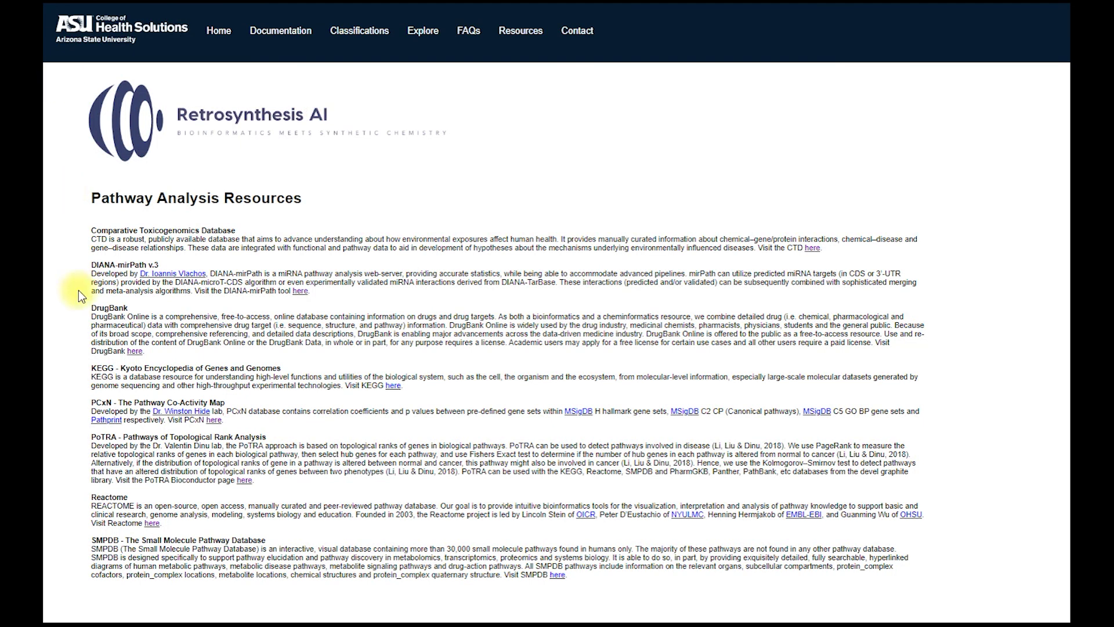
pyautogui.hotkey('alt', 'Left')
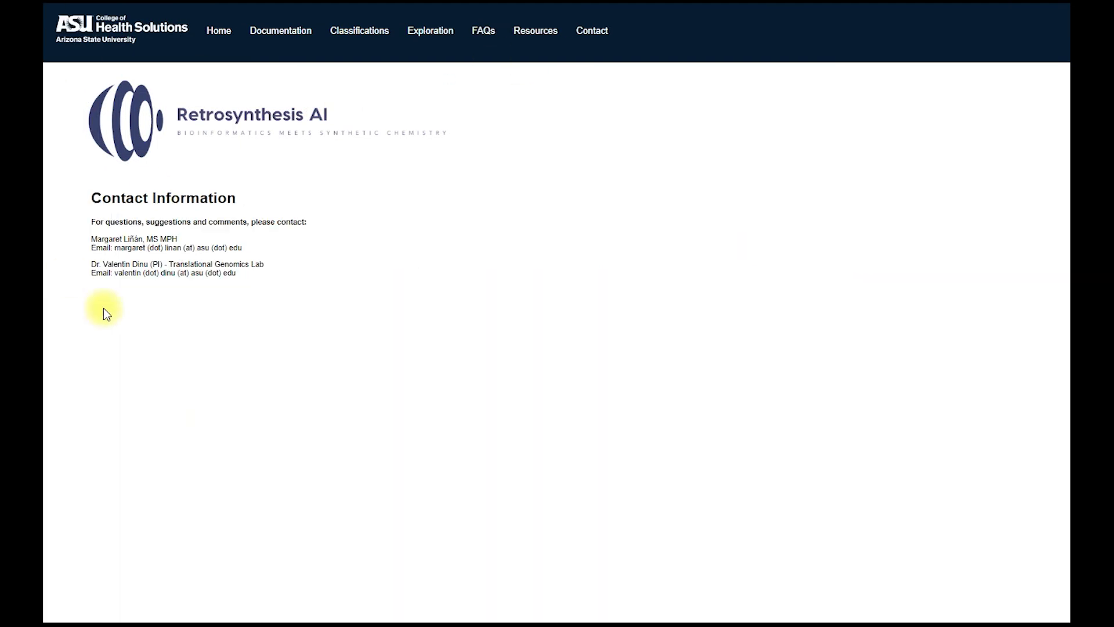